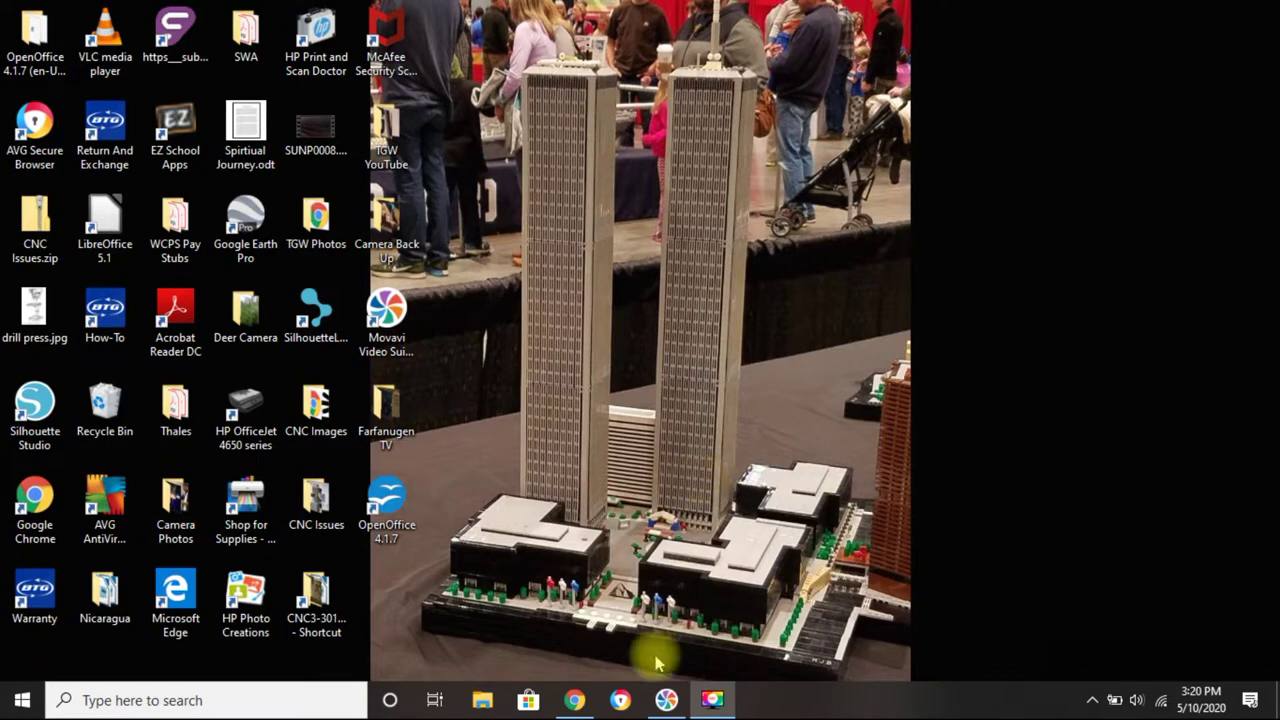
Bring Chrome forward showing the 'right arrow symbol' Google Images results
left_click(578, 702)
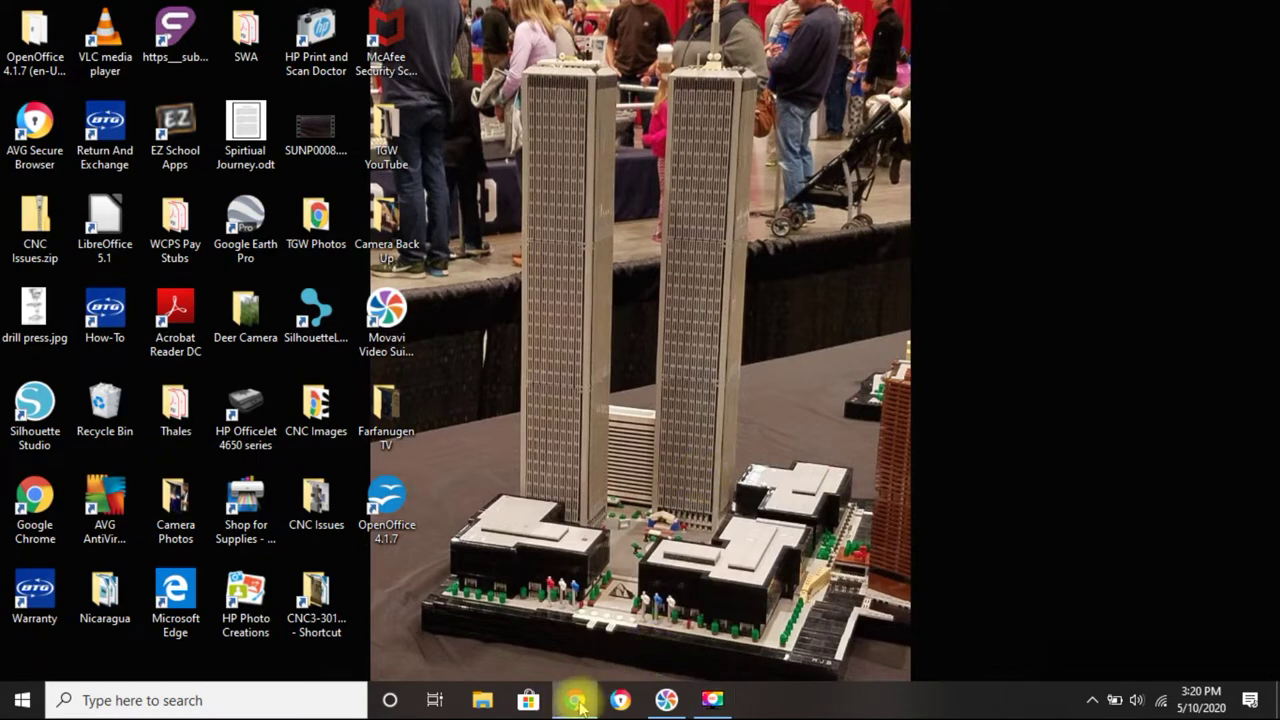
left_click(576, 700)
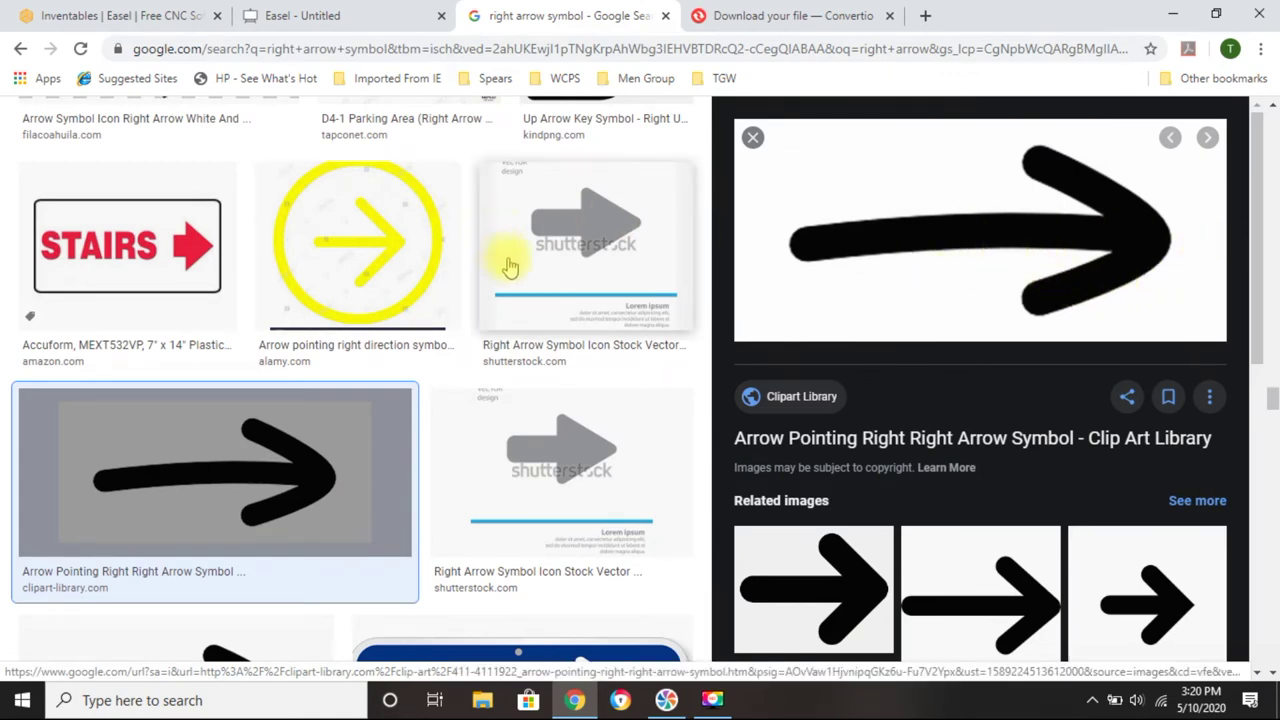
scroll(509, 262, "up", 4)
scroll(551, 251, "down", 3)
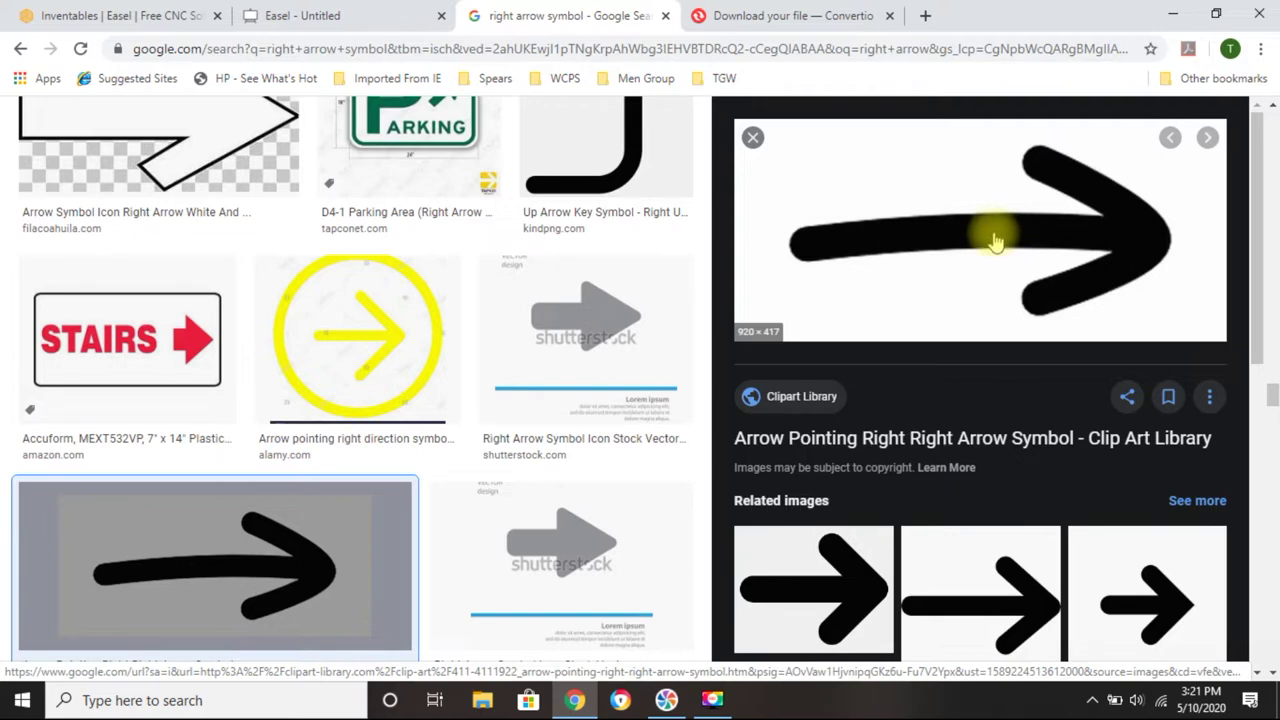
Start saving the black arrow preview image, then cancel the Save As dialog
right_click(992, 238)
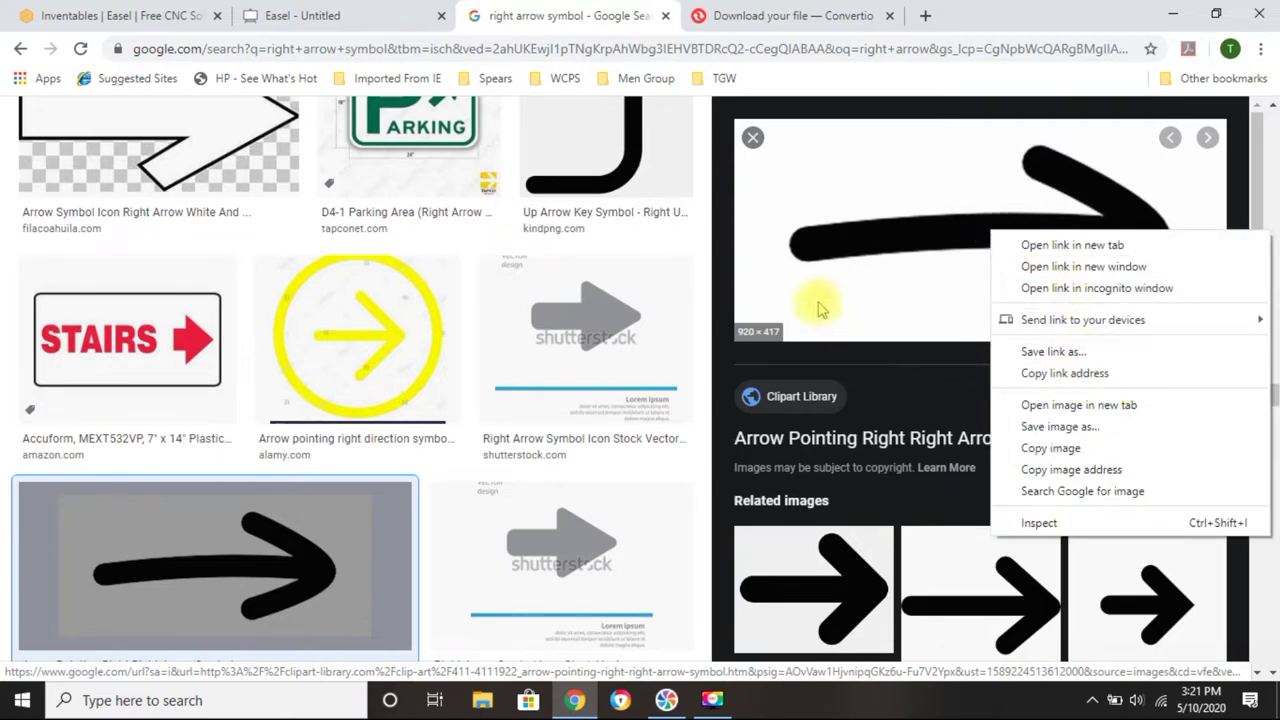
left_click(1076, 430)
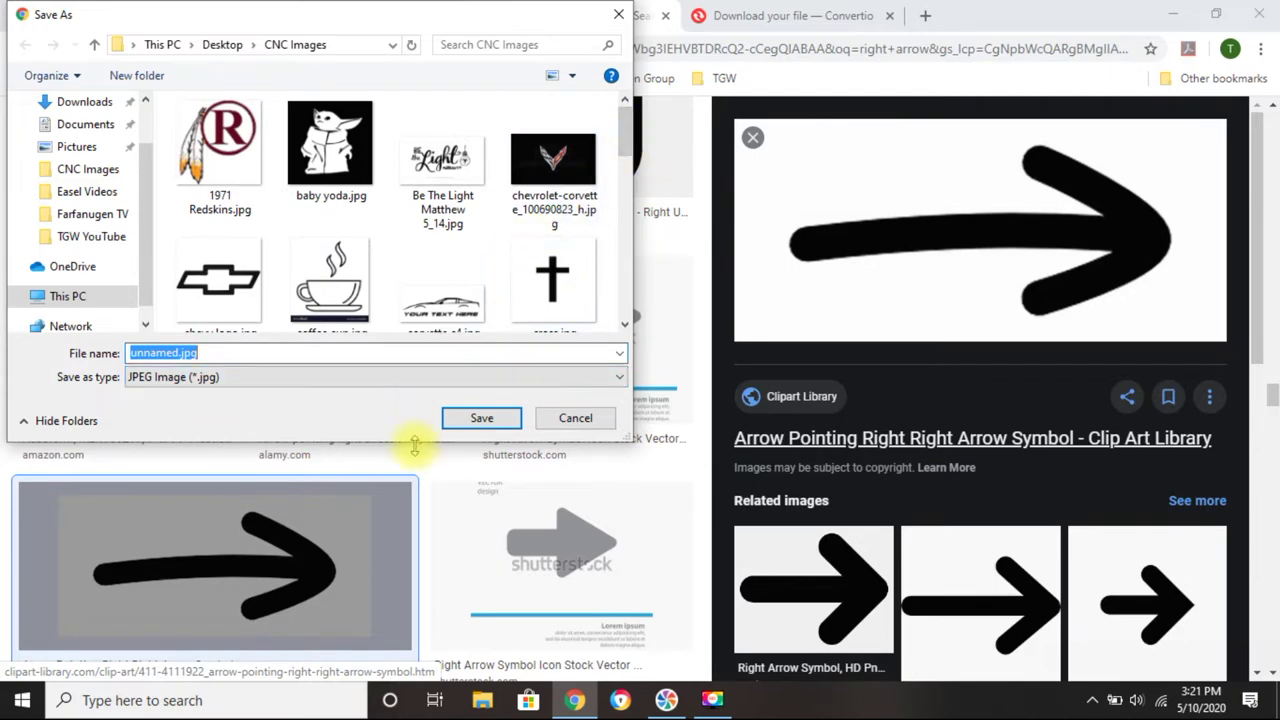
left_click(575, 418)
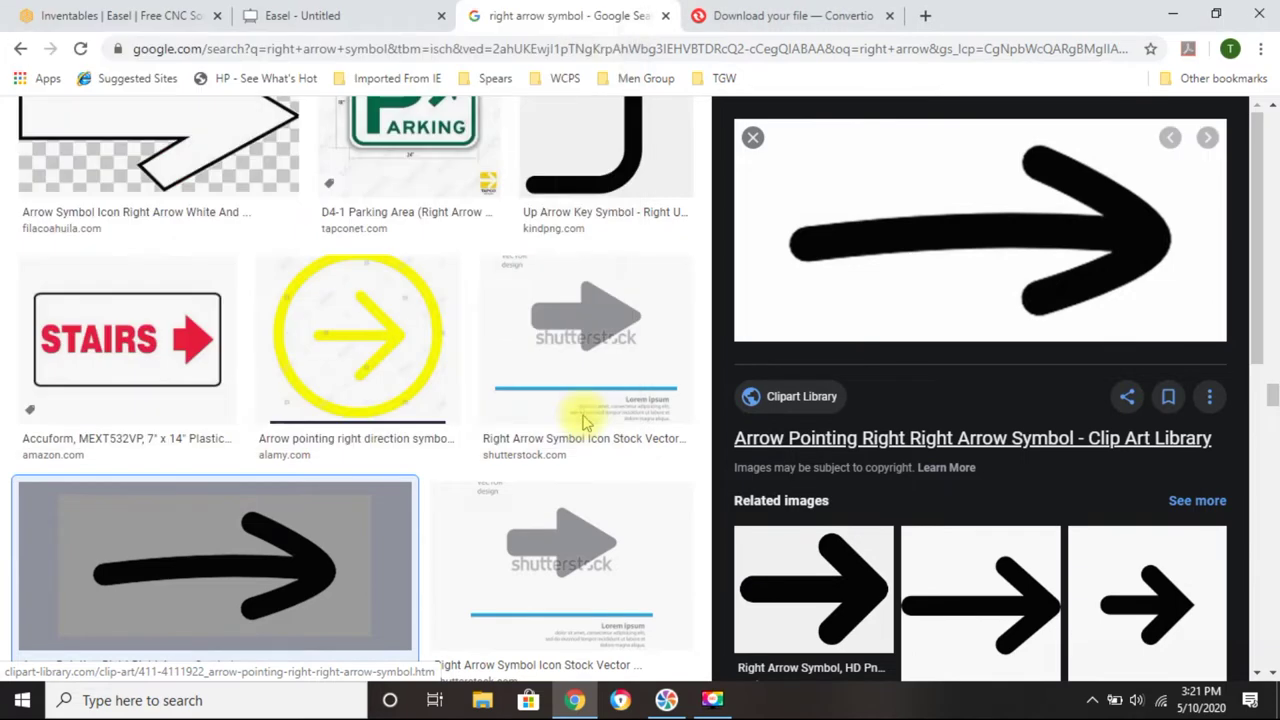
Switch to the Convertio tab, highlight convertio.co in the address bar, and choose Convert more files
left_click(758, 18)
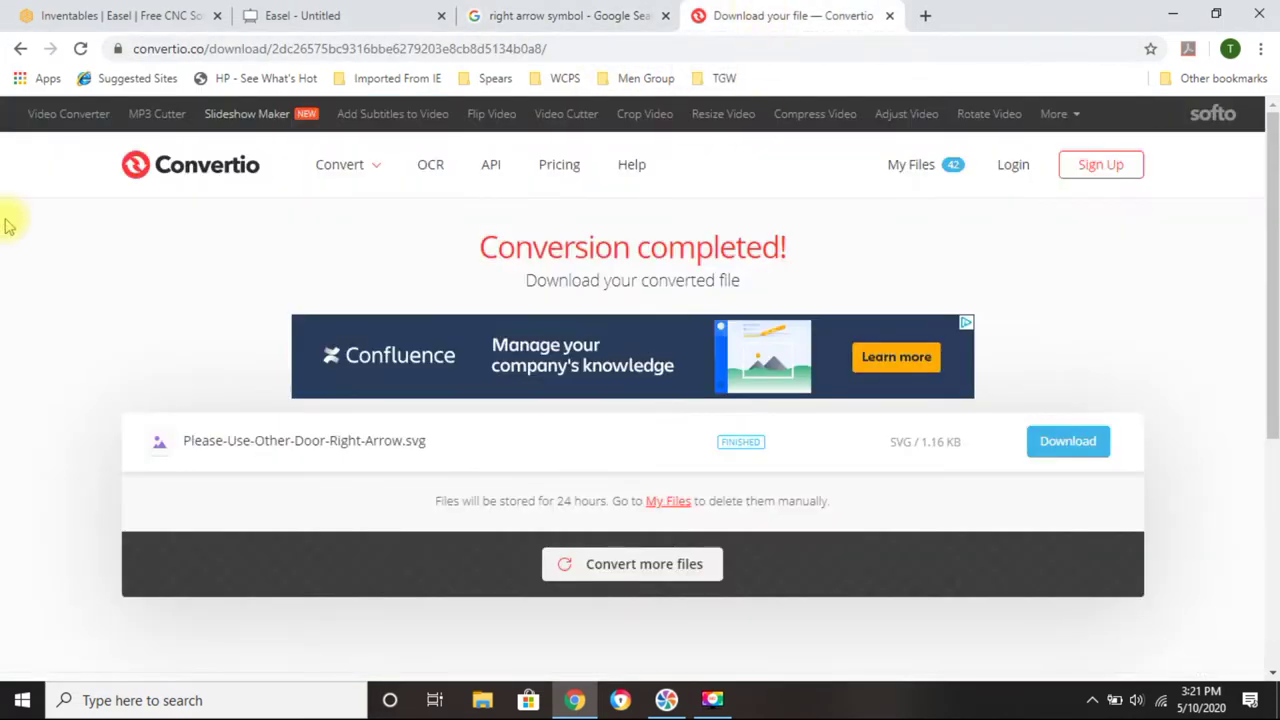
left_click(140, 48)
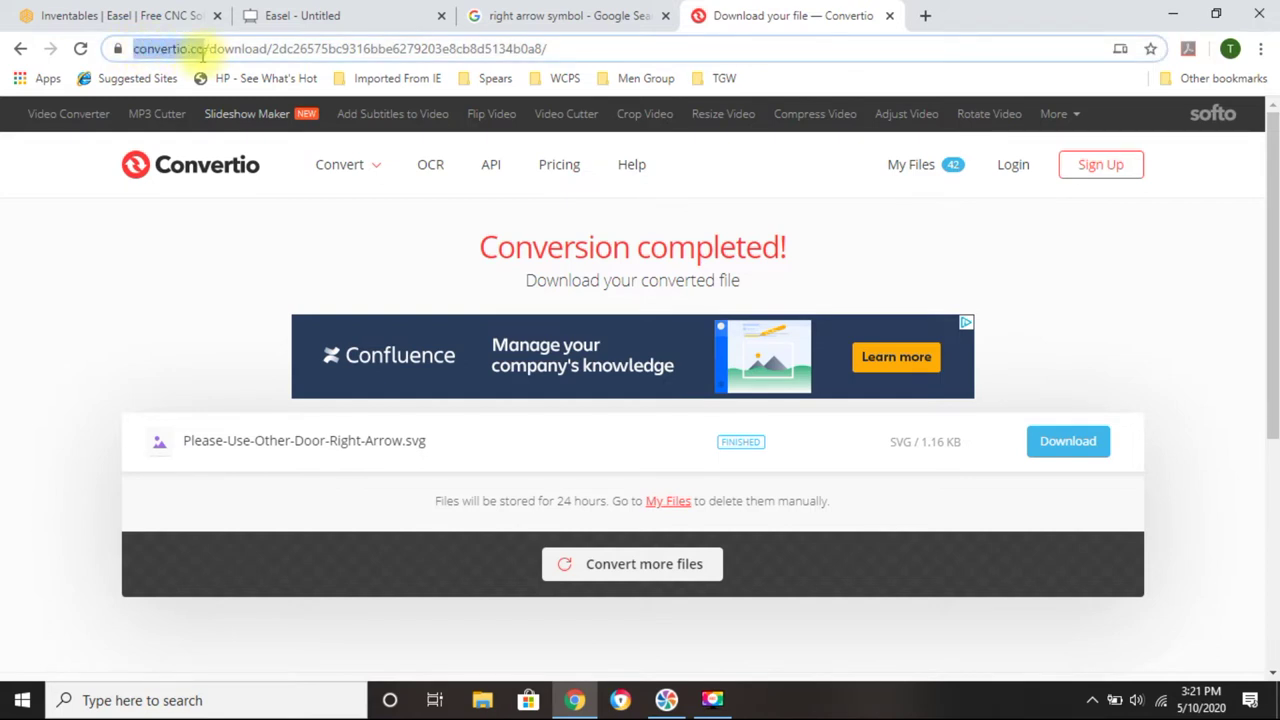
left_click_drag(175, 52, 110, 47)
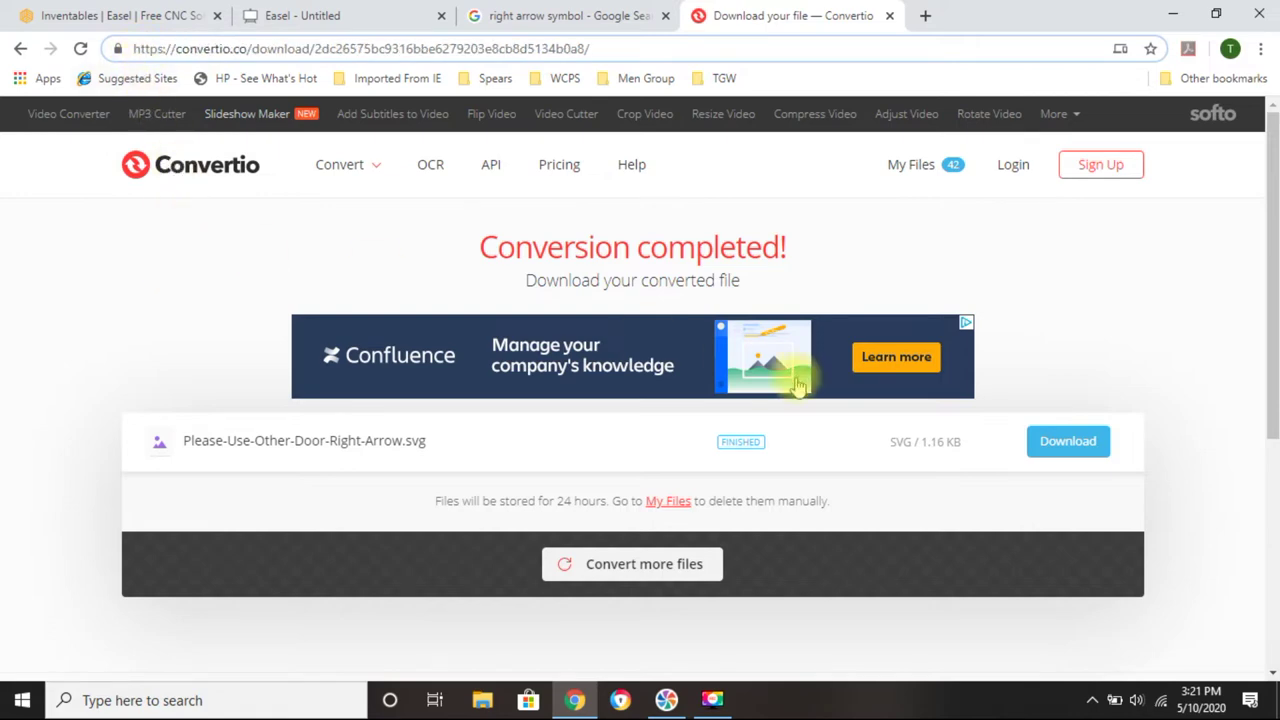
left_click(644, 570)
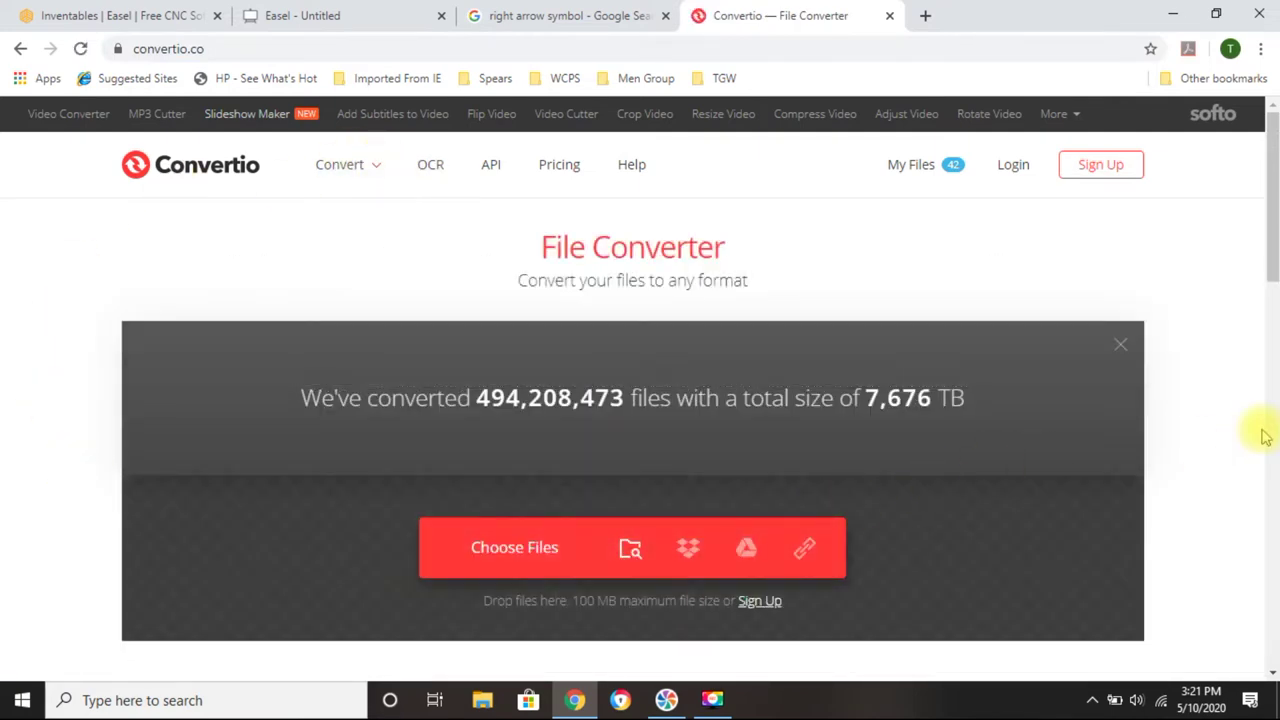
scroll(1266, 428, "down", 1)
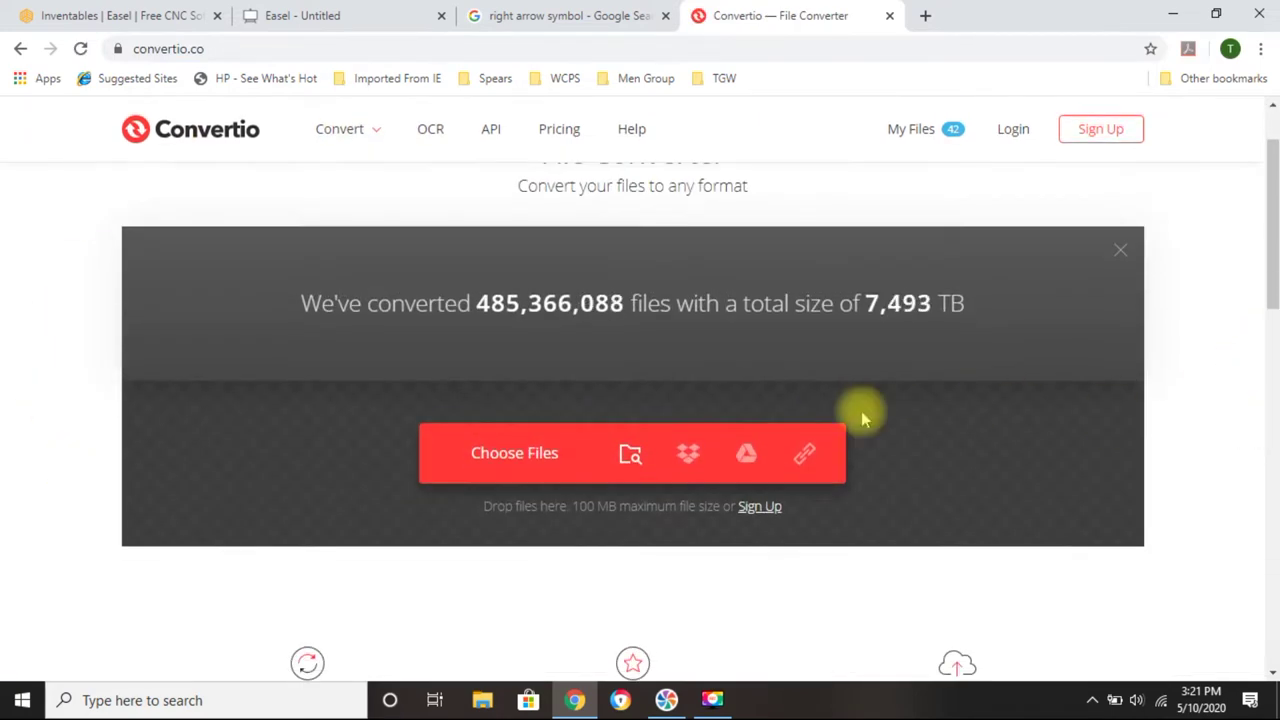
Upload Please Use Other Door Right Arrow.jpg from the CNC Images folder to Convertio
left_click(519, 460)
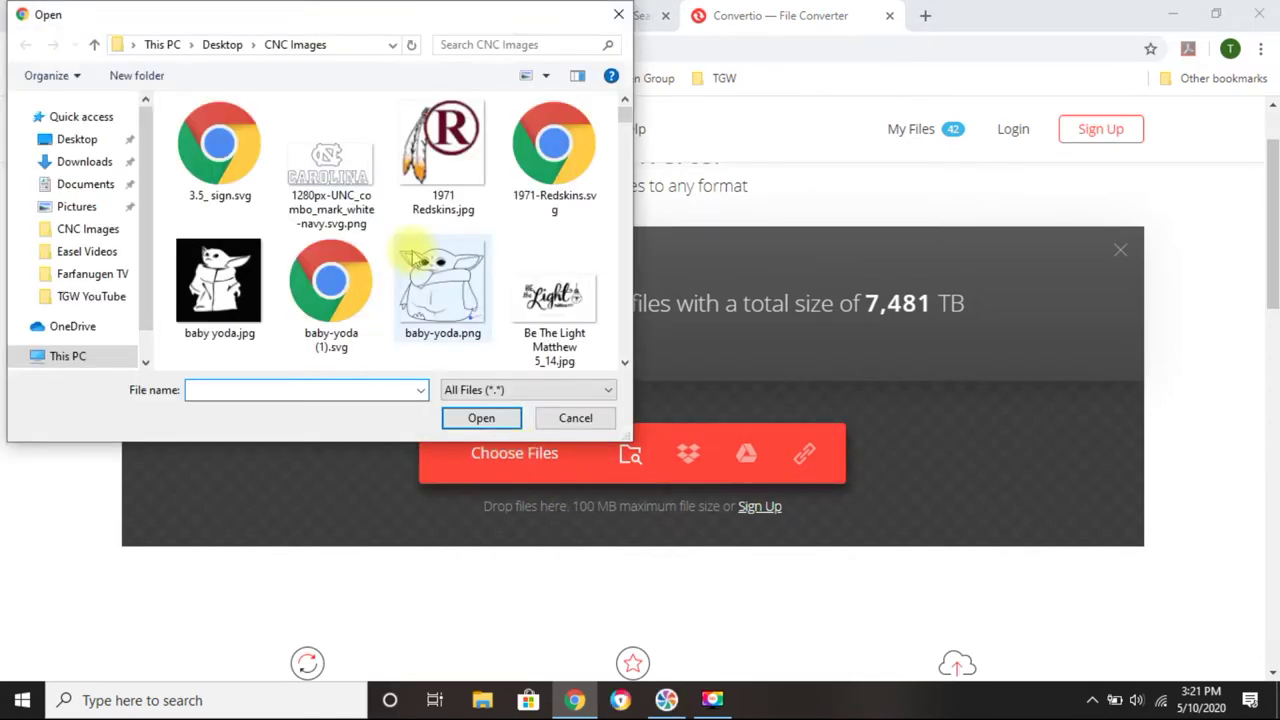
scroll(415, 258, "down", 1)
scroll(415, 258, "down", 8)
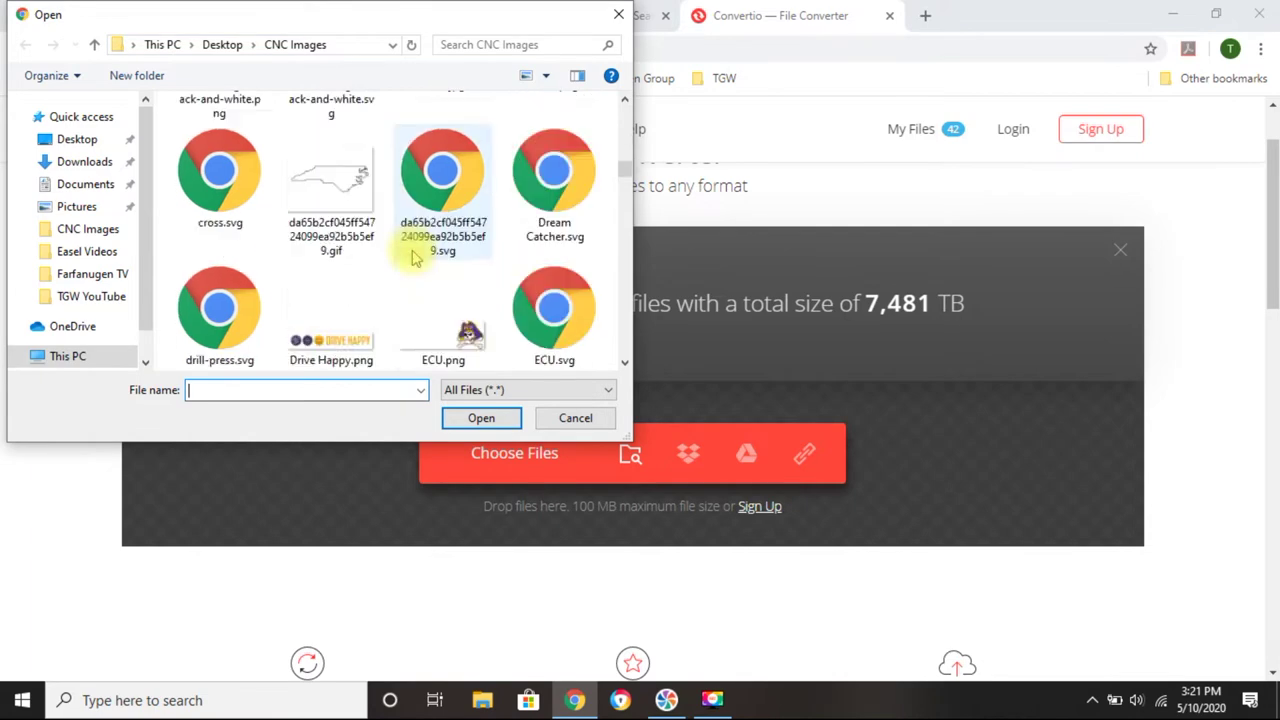
scroll(415, 258, "down", 4)
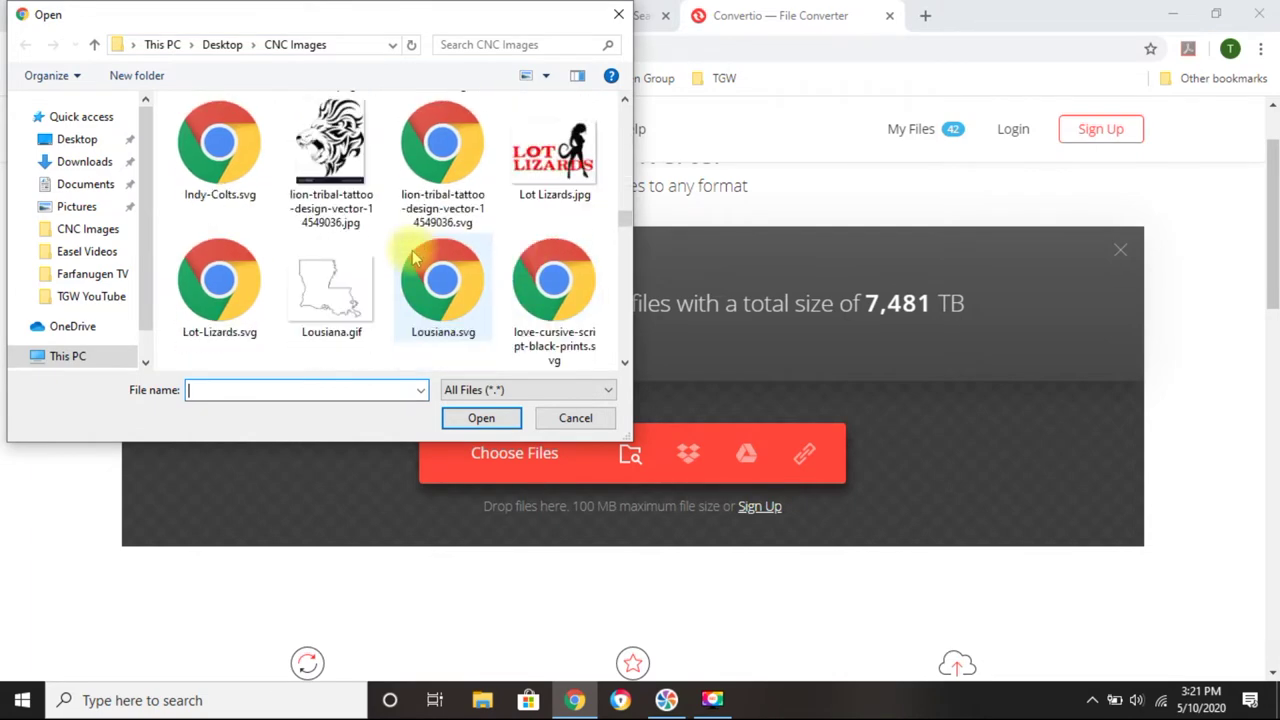
scroll(415, 258, "down", 10)
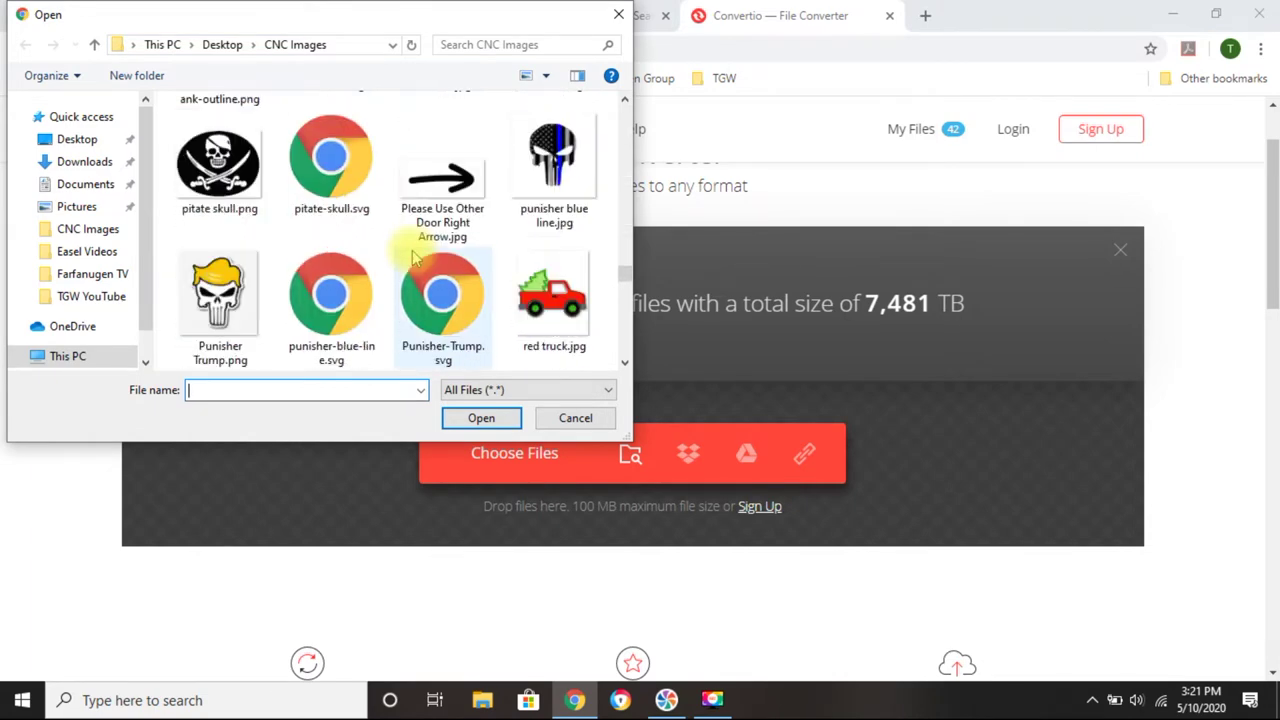
left_click(460, 185)
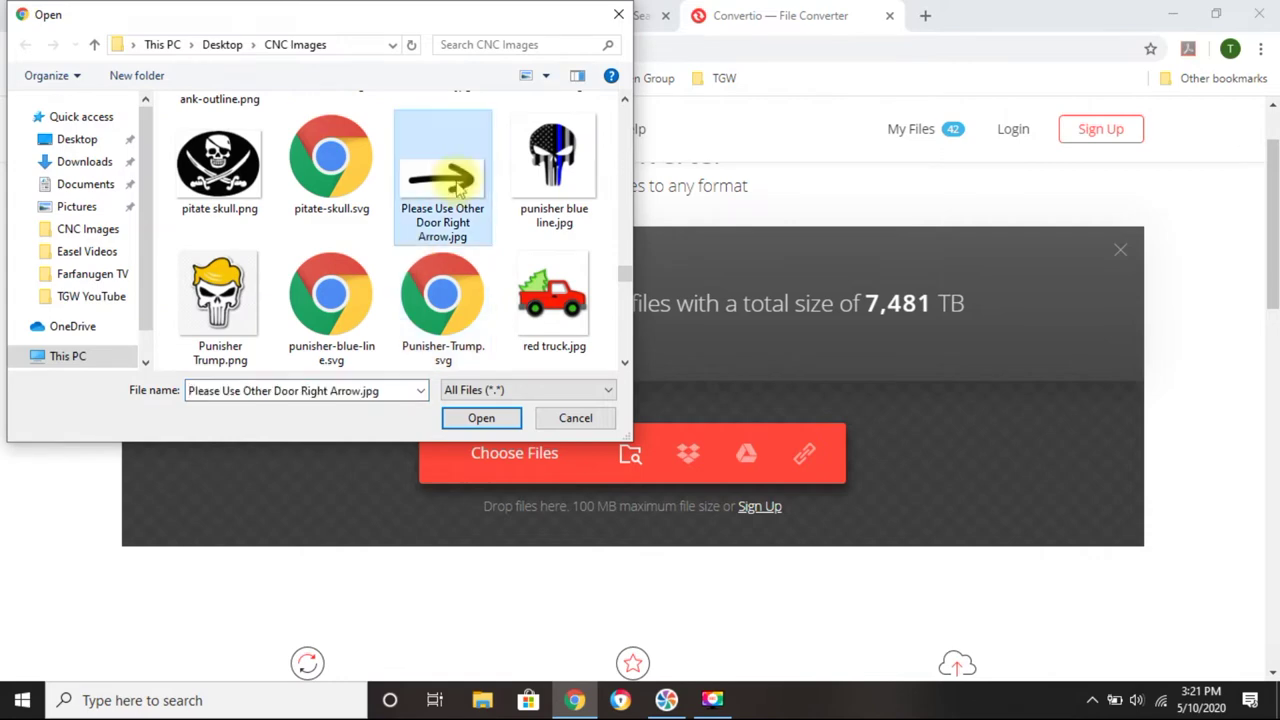
left_click(476, 419)
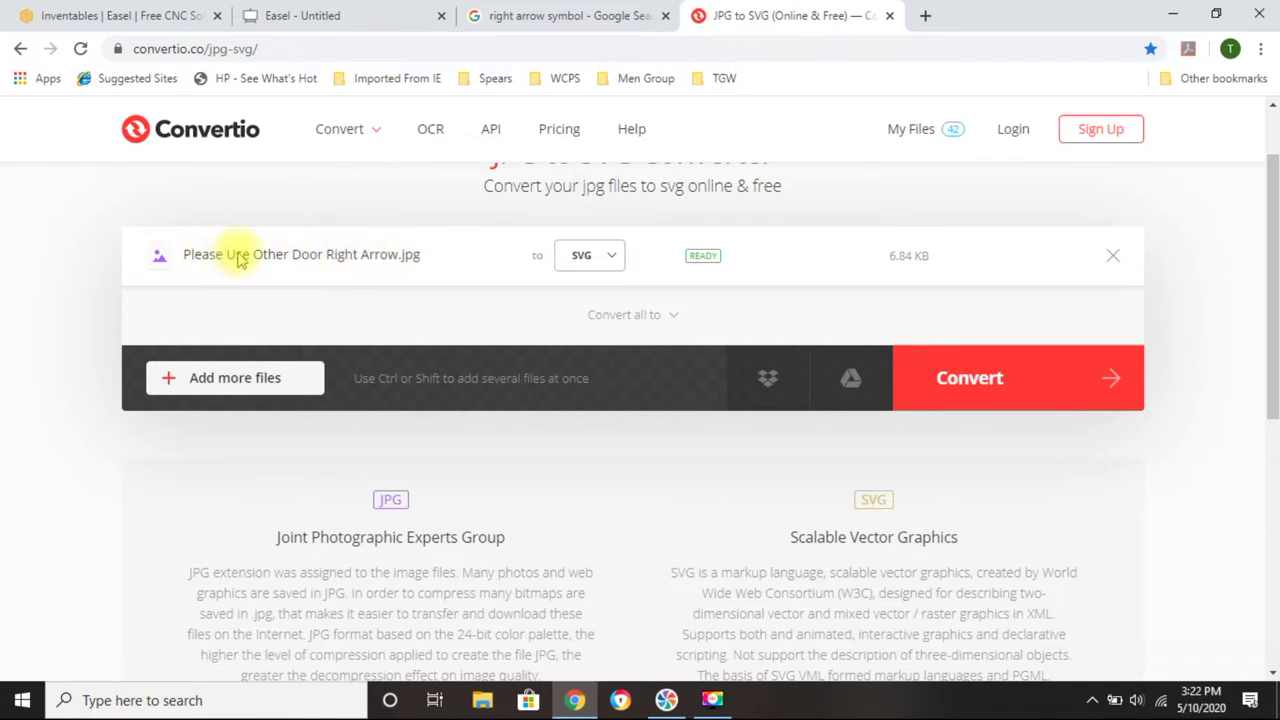
Keep SVG as the output format and convert the arrow JPG to Please-Use-Other-Door-Right-Arrow_1.svg
left_click(613, 262)
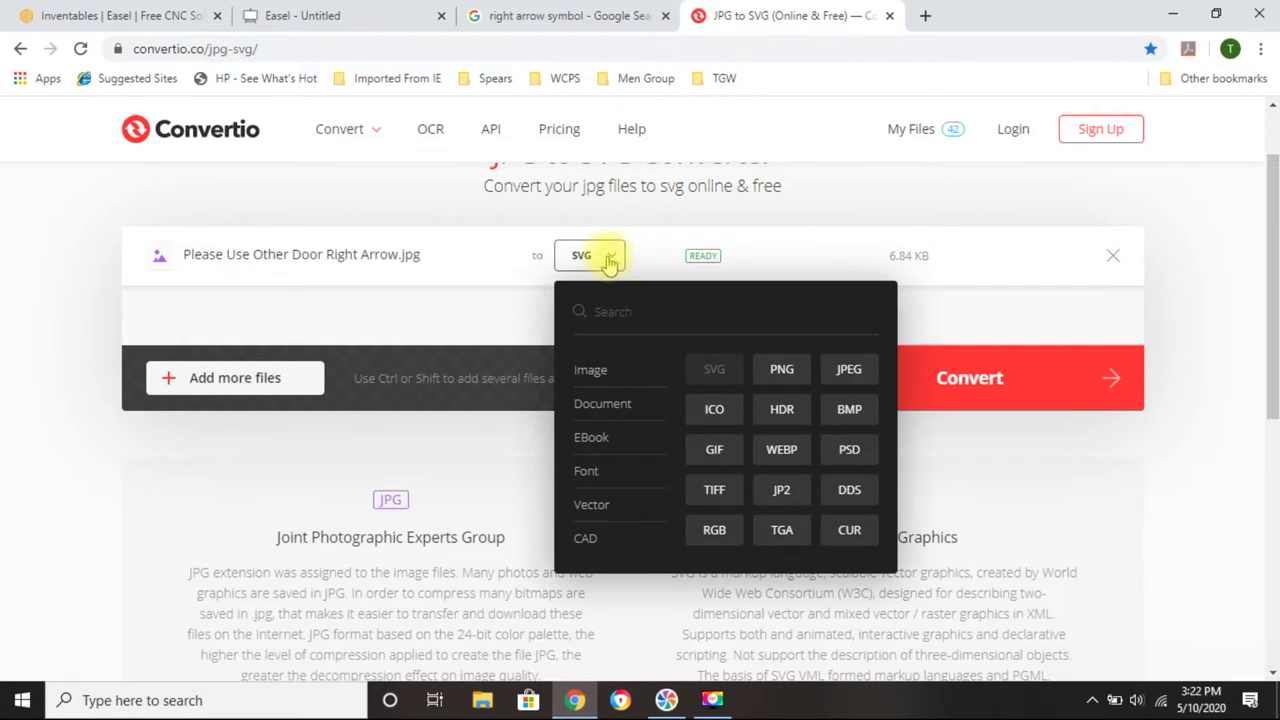
left_click(609, 260)
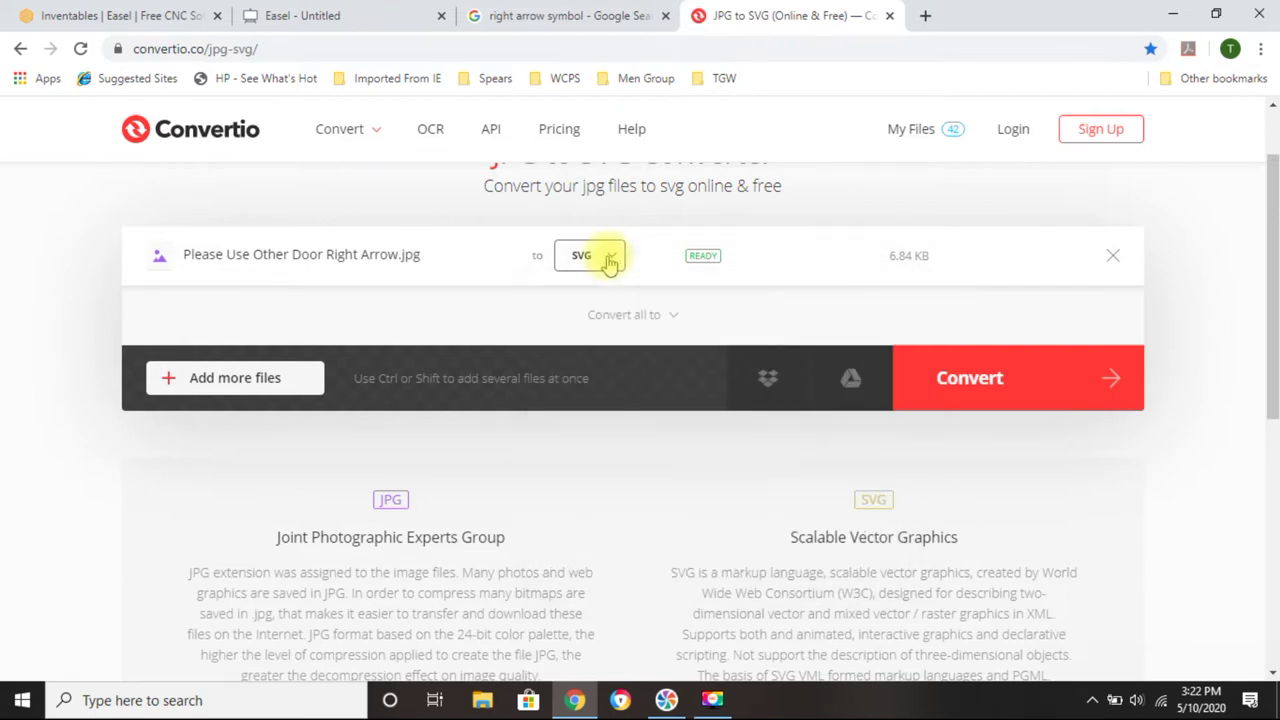
left_click(1013, 397)
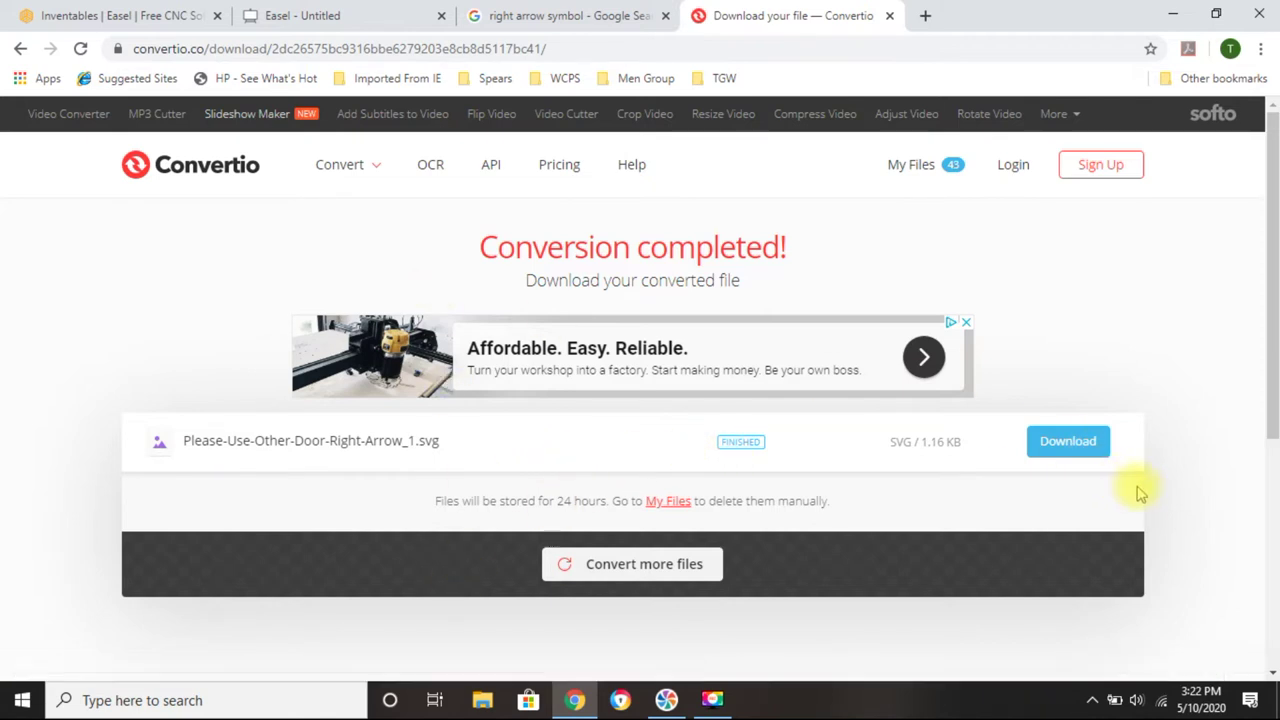
Download the converted arrow SVG and open it in its own browser tab
left_click(1071, 446)
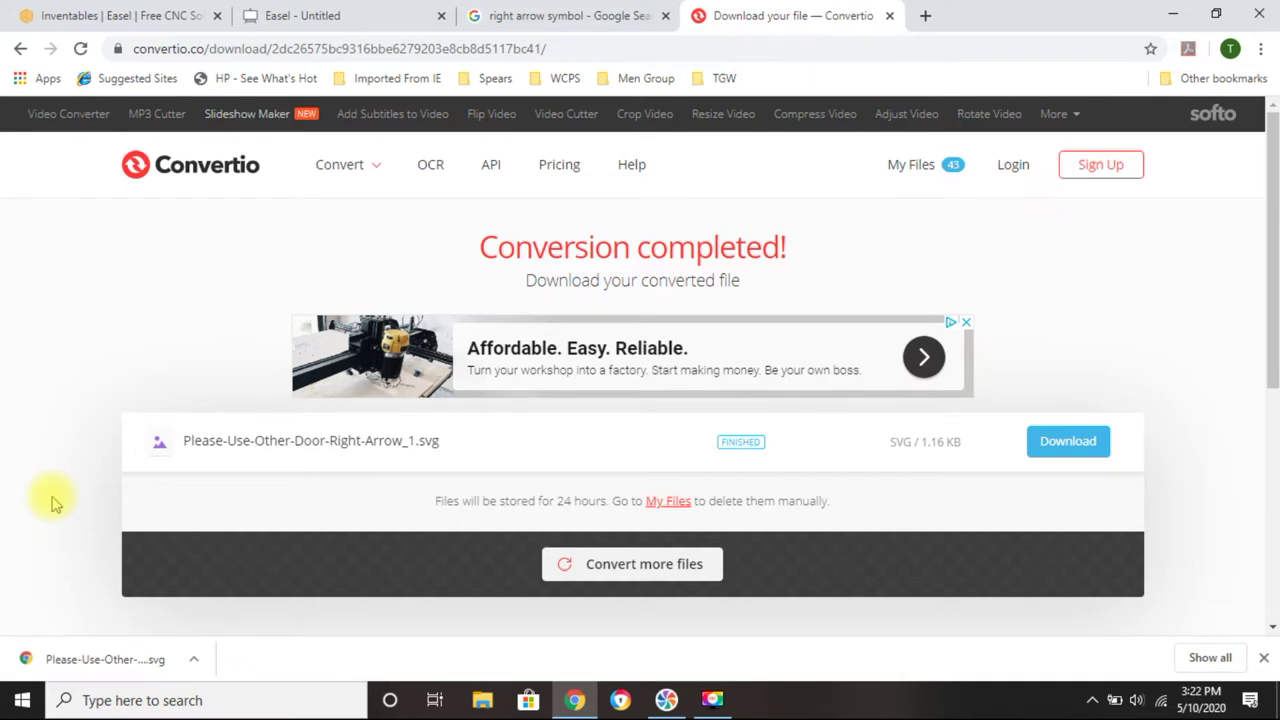
left_click(141, 660)
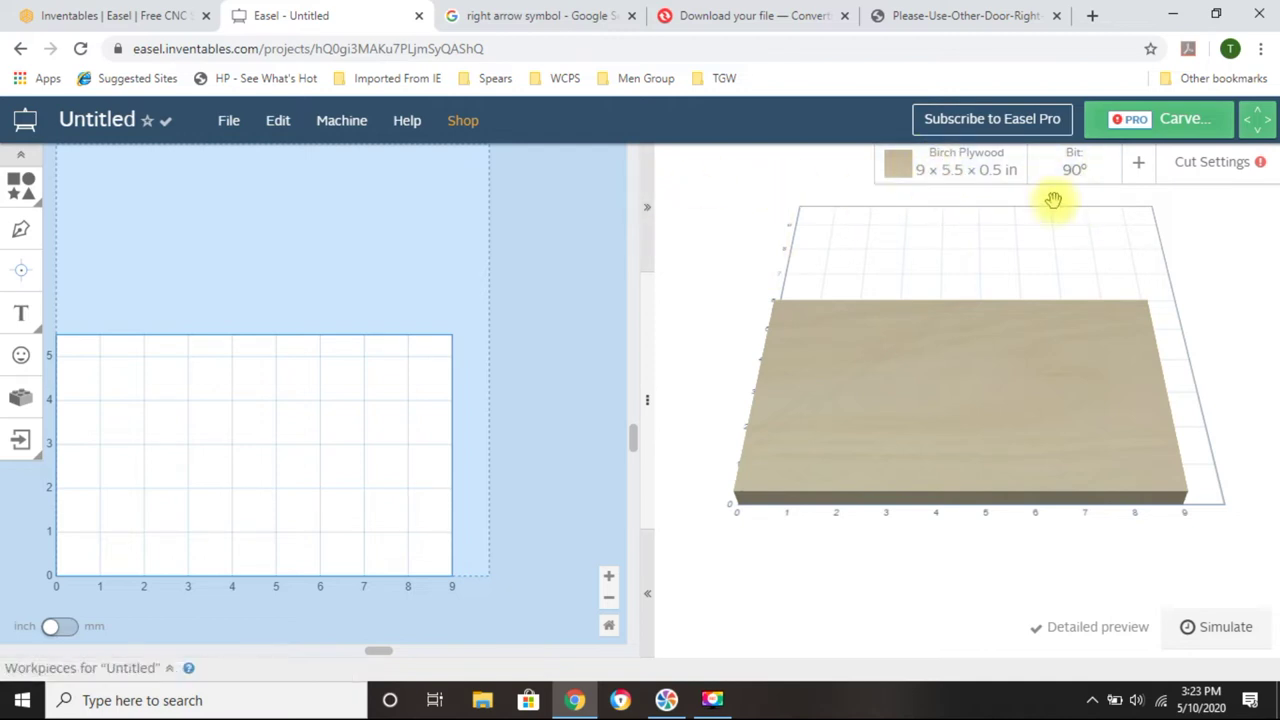
left_click(231, 128)
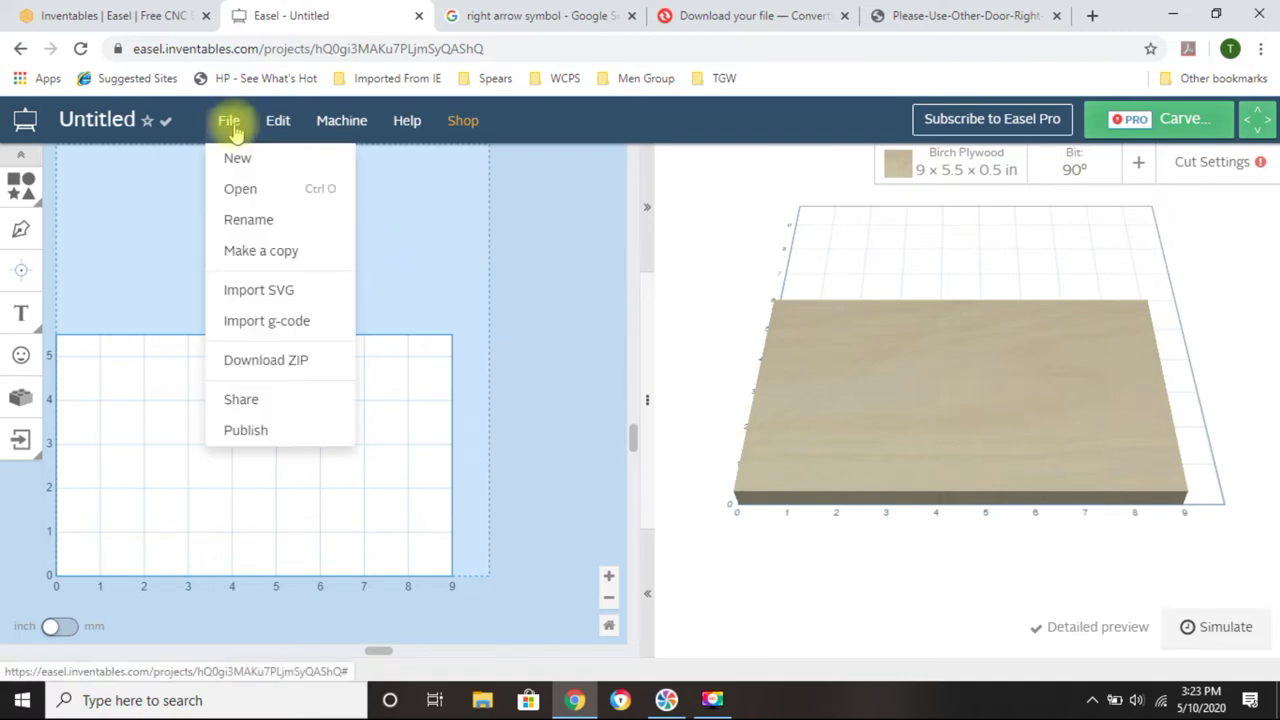
left_click(259, 299)
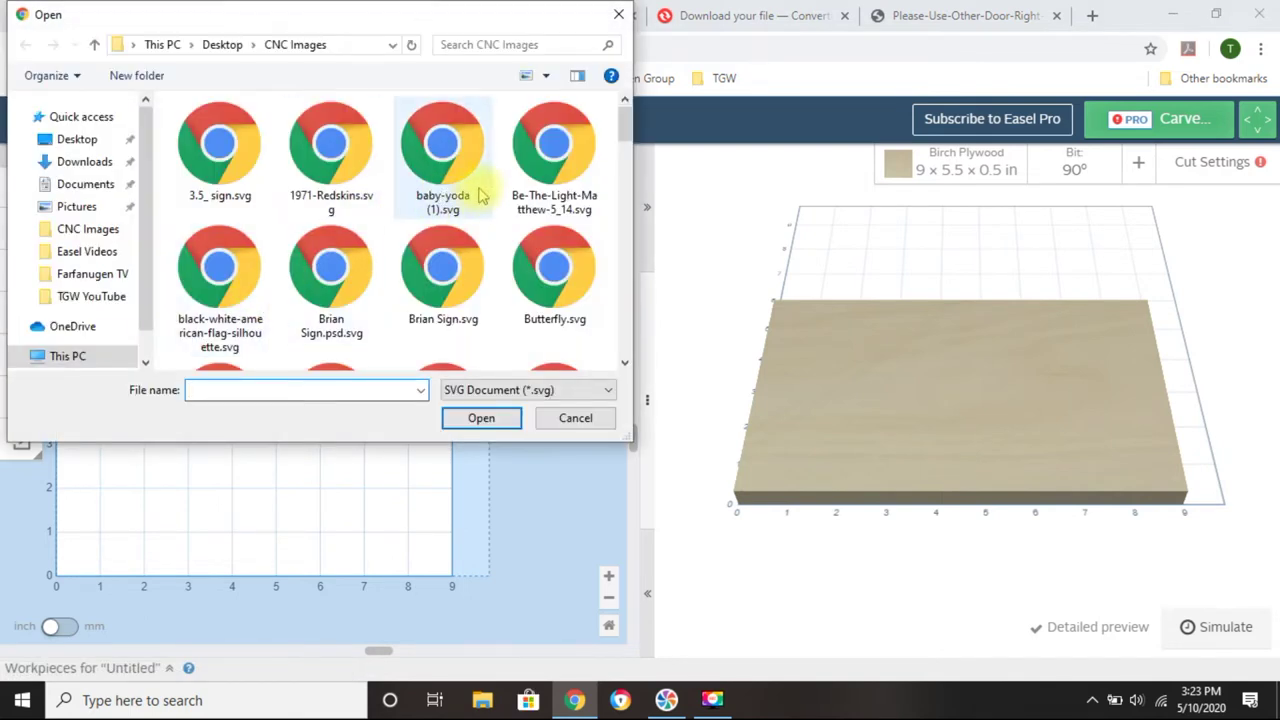
scroll(88, 250, "down", 1)
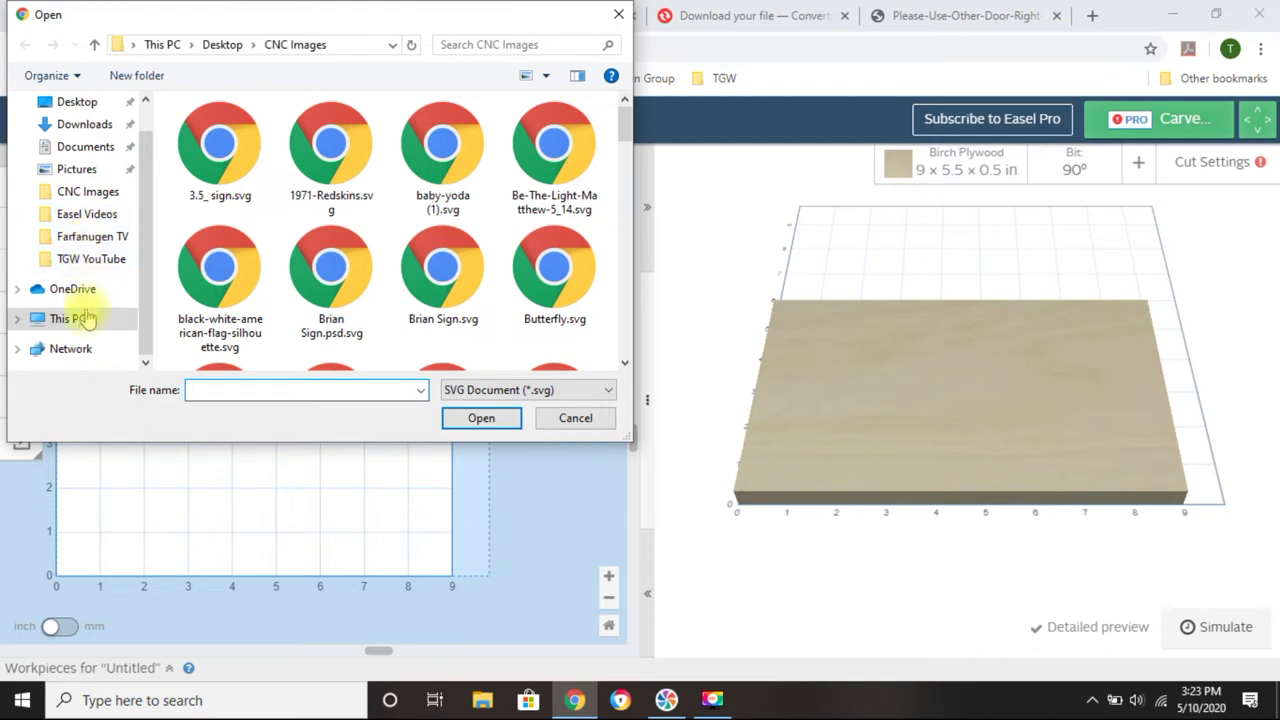
left_click(82, 124)
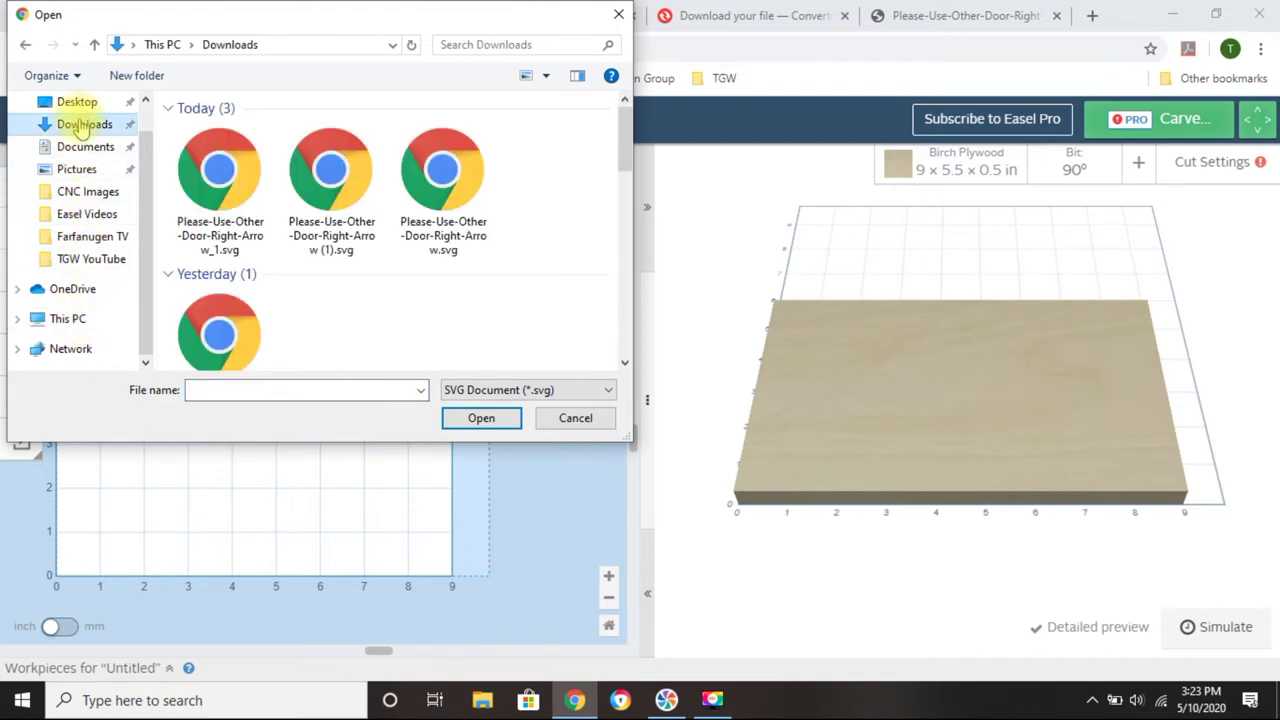
left_click(455, 178)
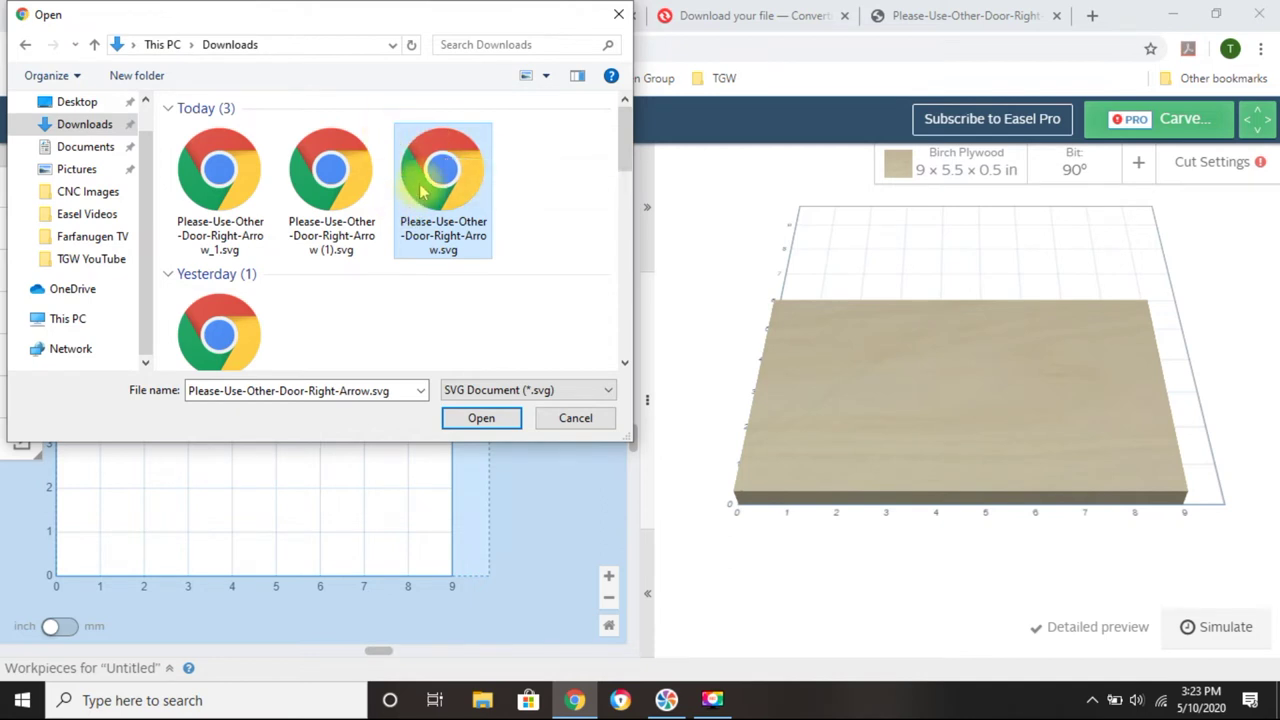
left_click(481, 420)
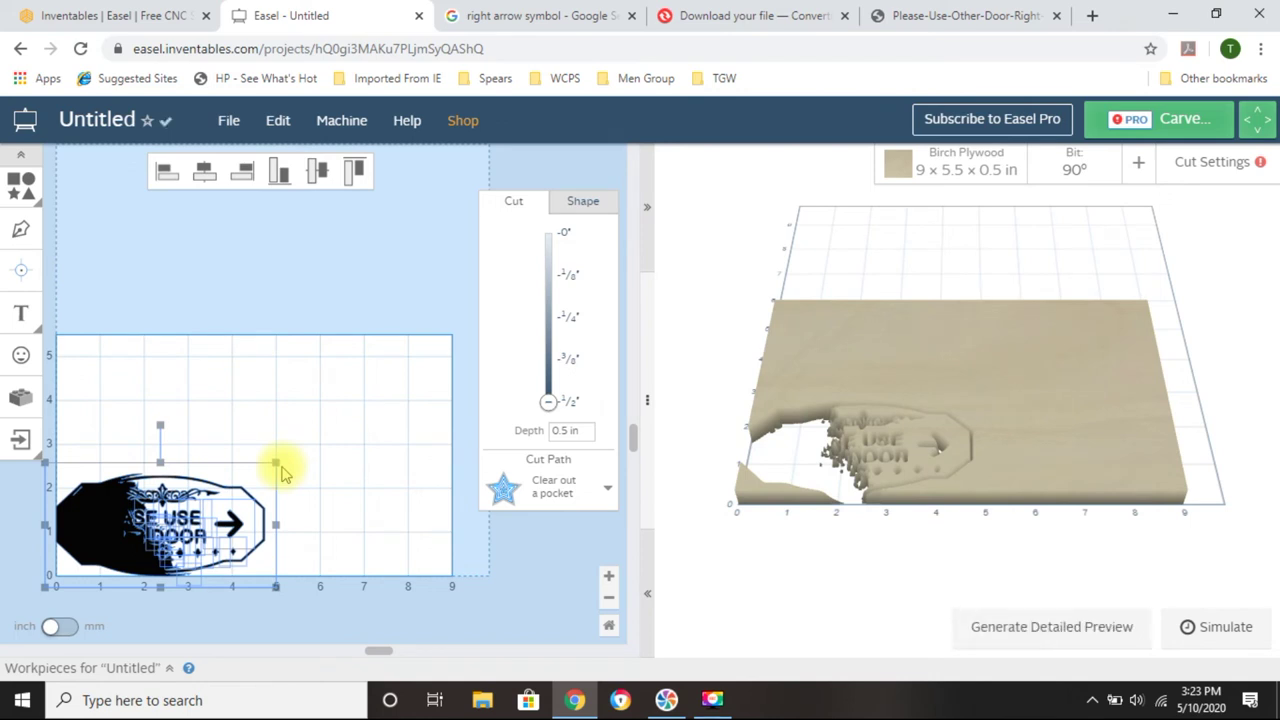
key("Delete")
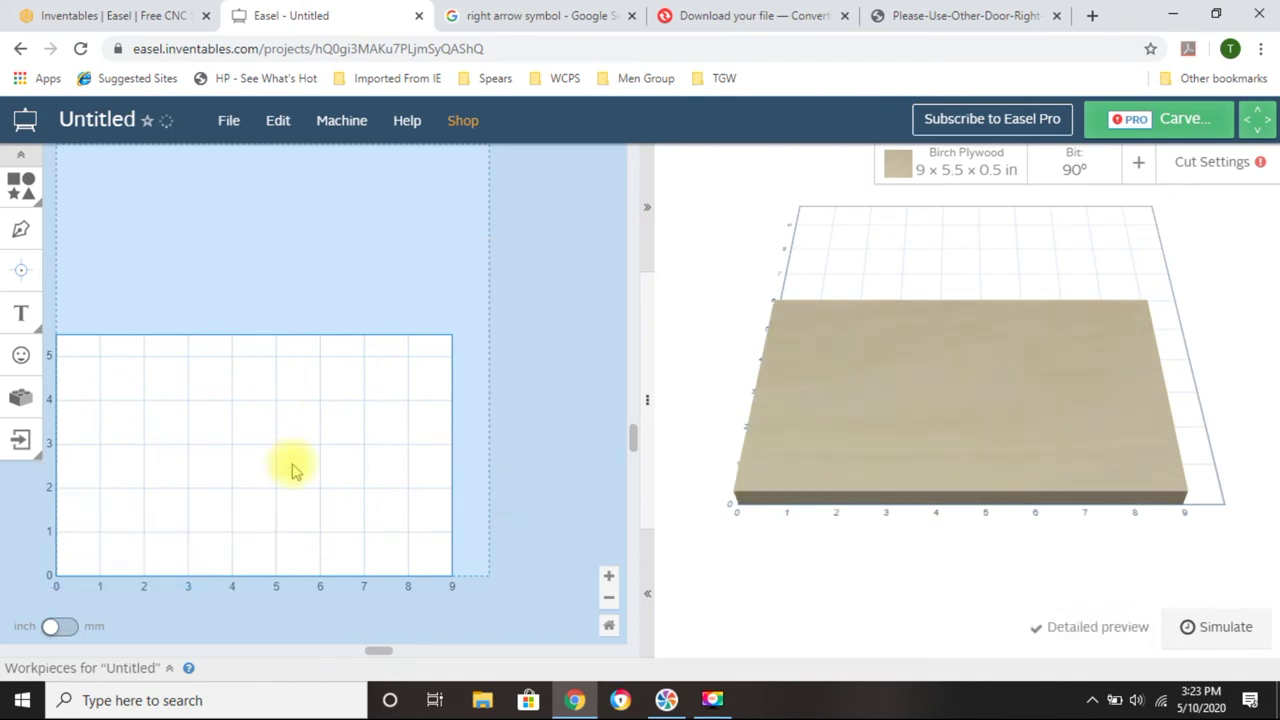
Import Please-Use-Other-Door-Right-Arrow_1.svg from Downloads using File > Import SVG
left_click(235, 121)
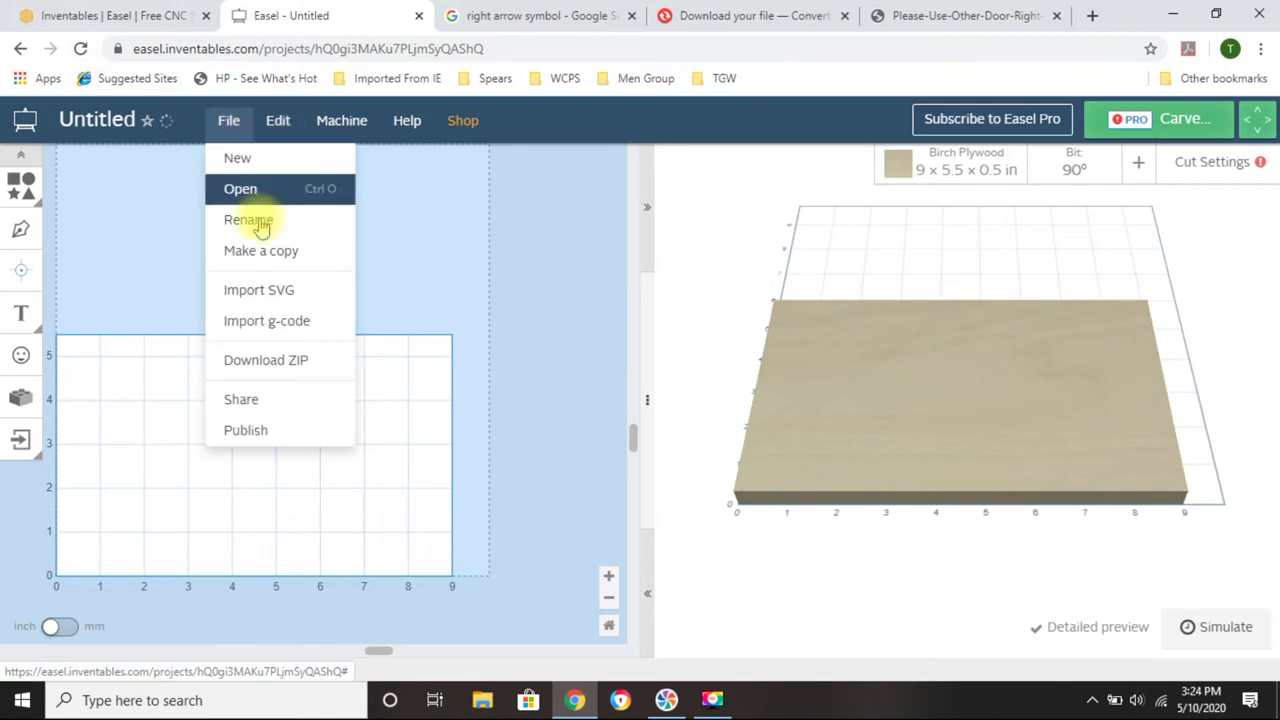
left_click(285, 292)
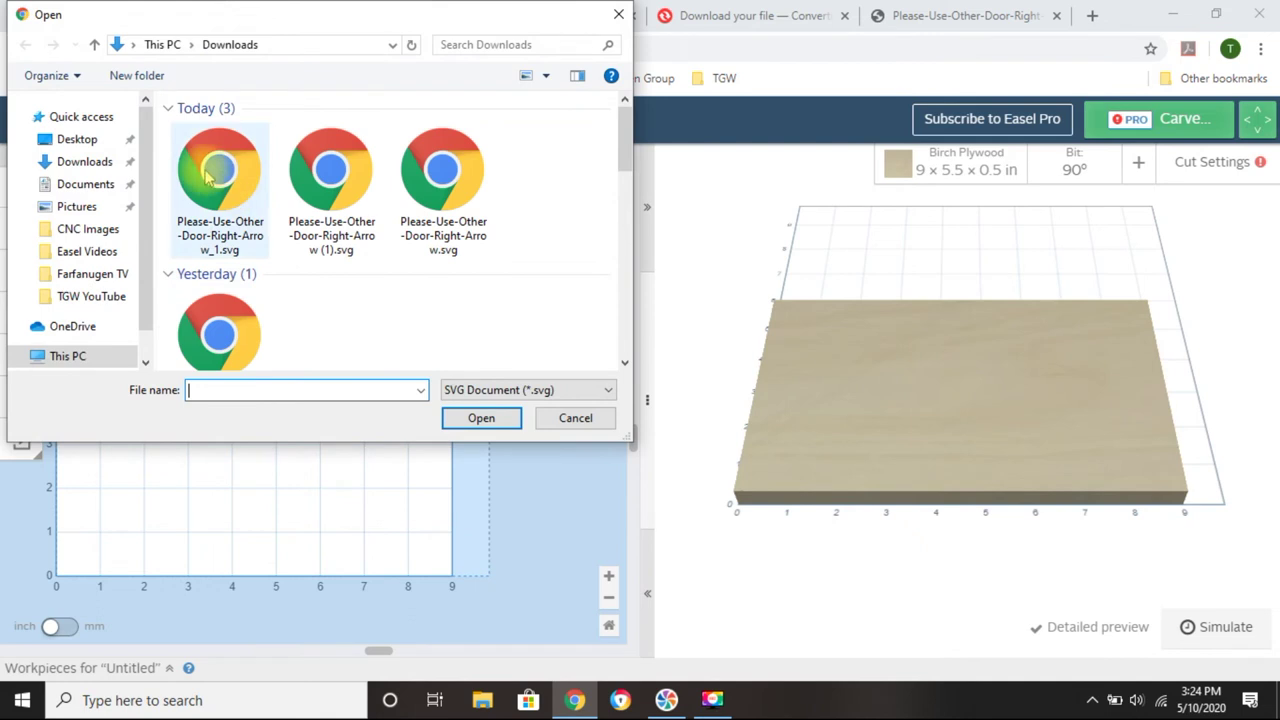
left_click(192, 175)
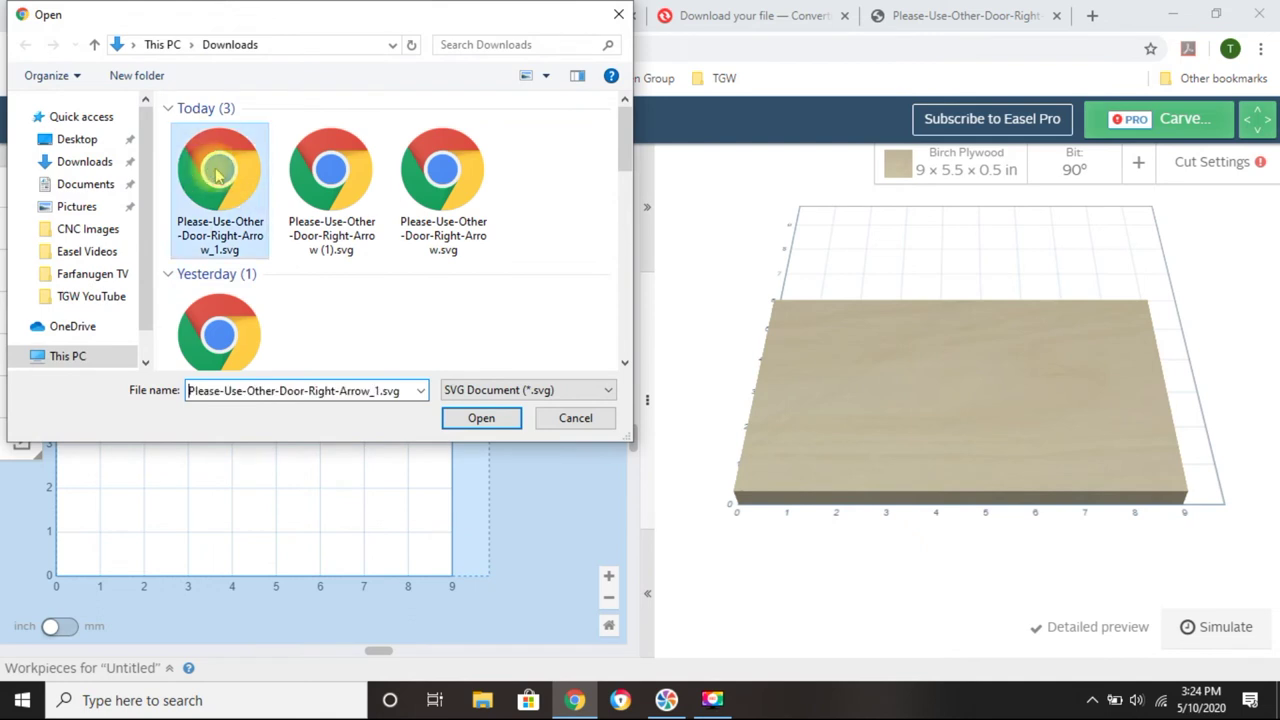
left_click(486, 420)
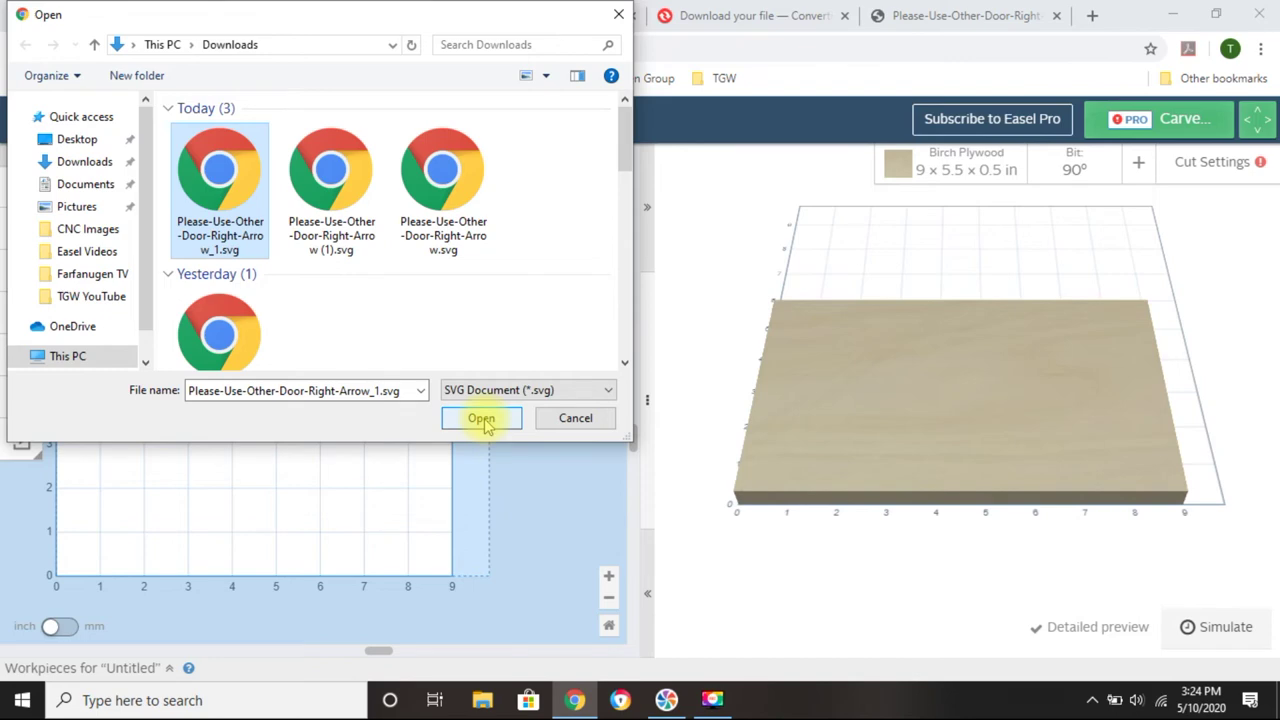
left_click(484, 420)
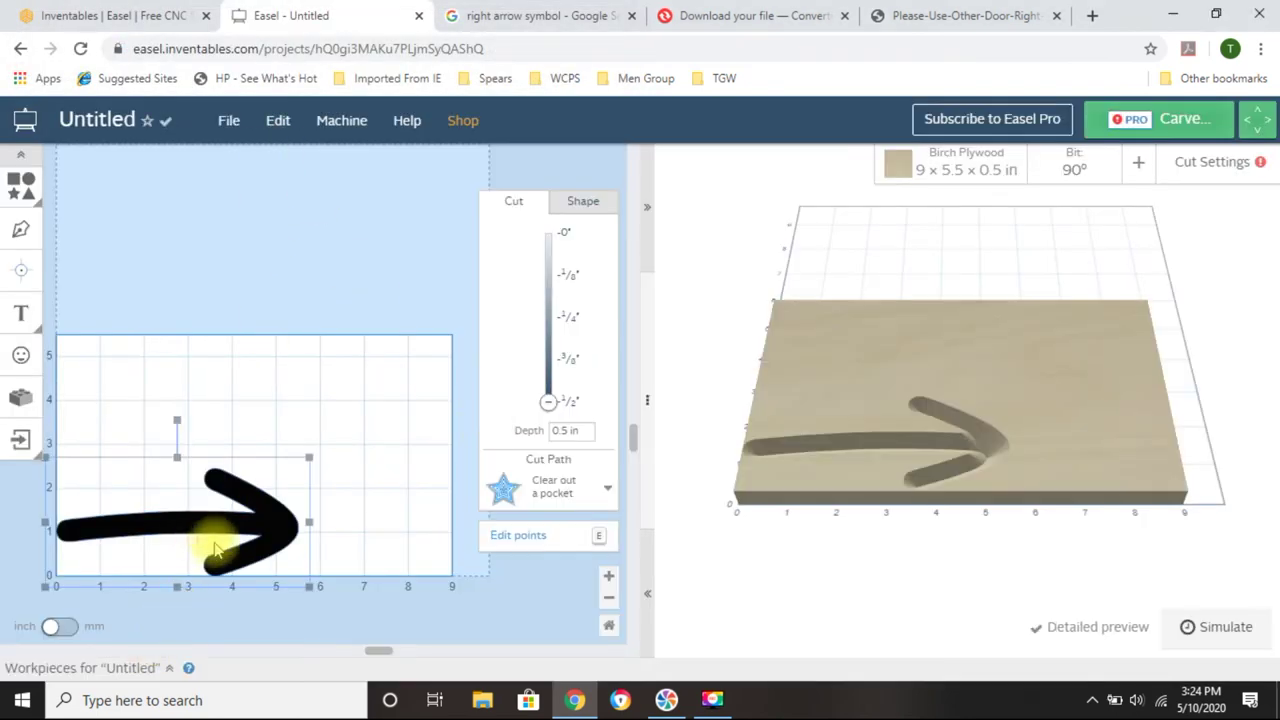
Move the arrow to the board's center and change its pocket depth from 0.5 in to 0.04 in
left_click_drag(238, 516, 310, 480)
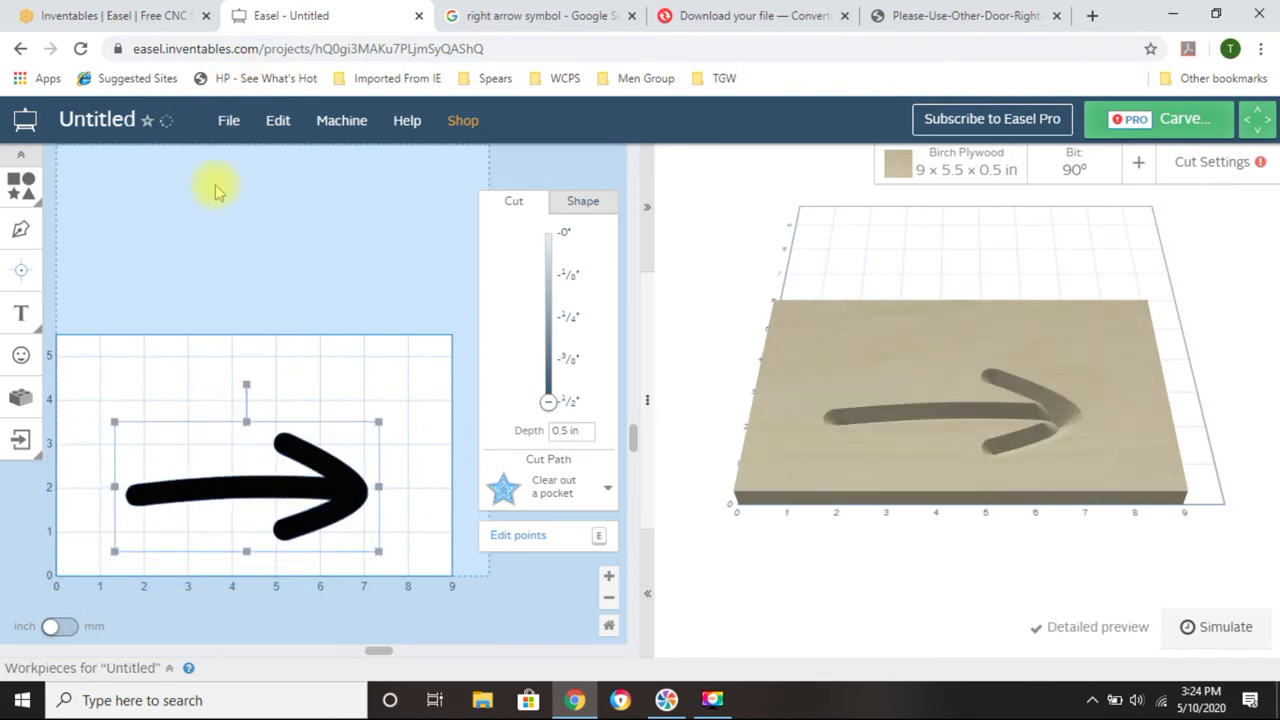
left_click(588, 432)
key("BackSpace")
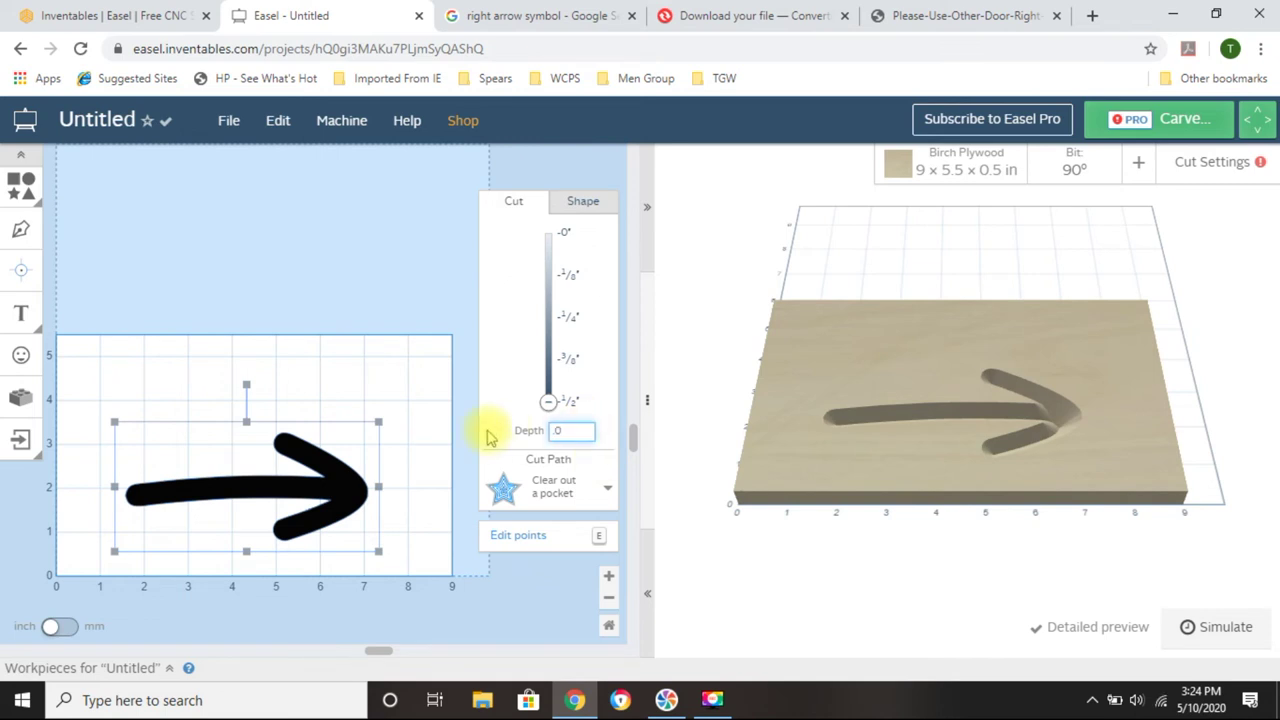
key("Return")
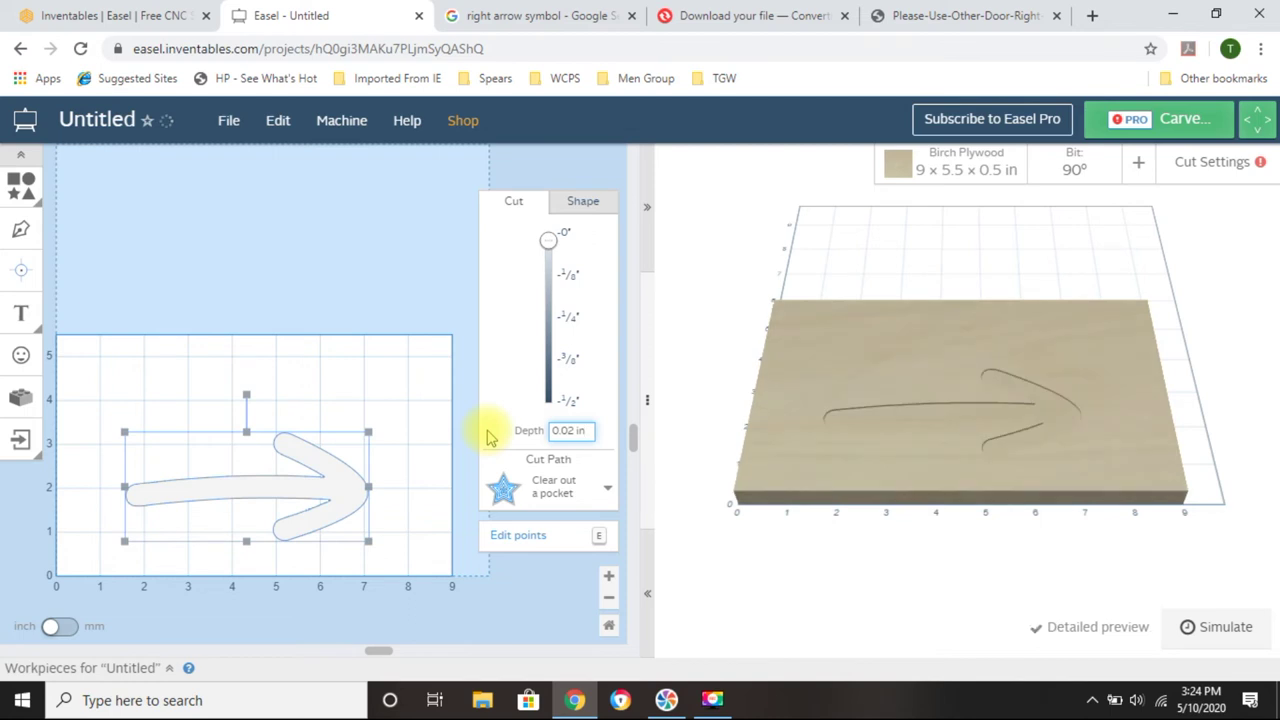
left_click_drag(586, 430, 550, 428)
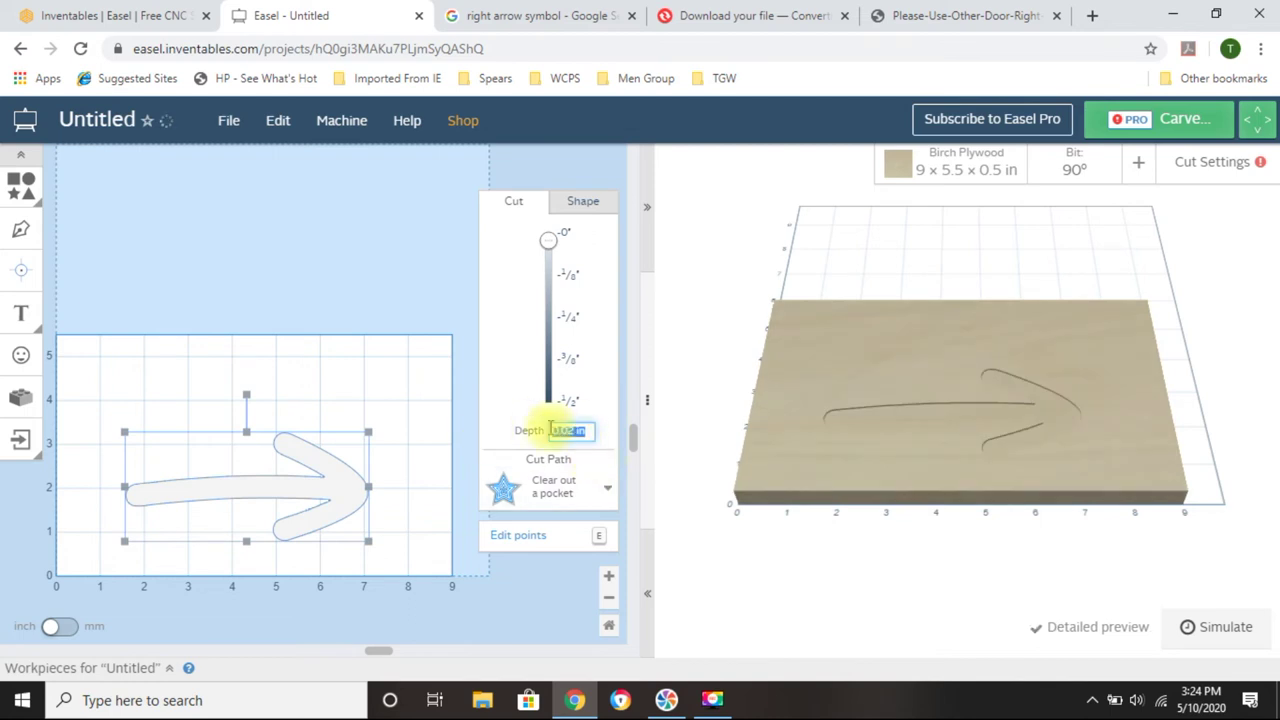
type(".04")
key("Return")
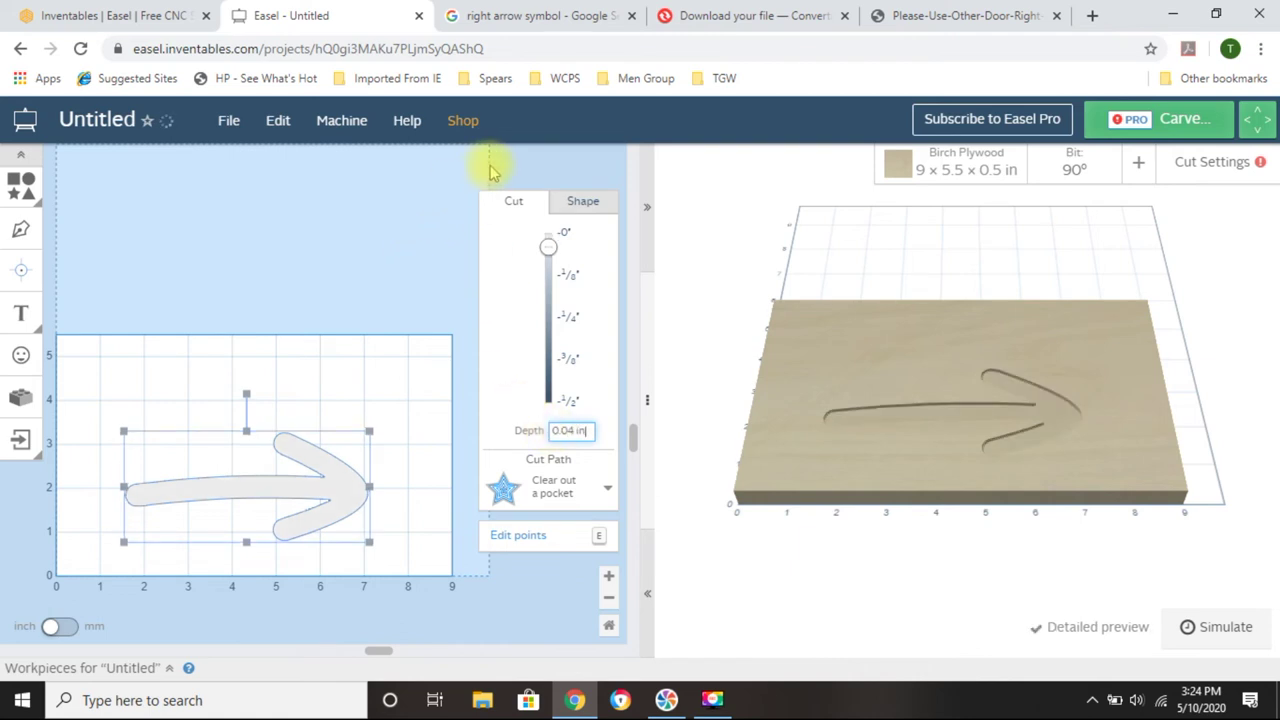
left_click(445, 175)
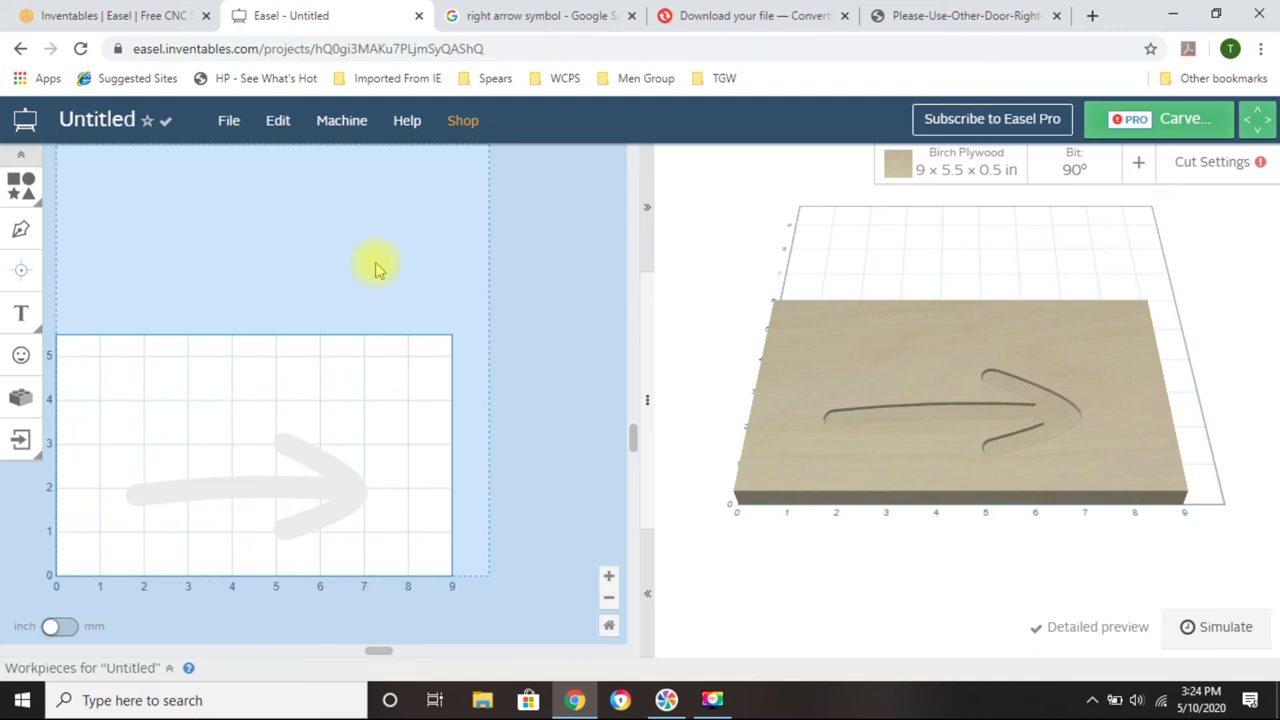
left_click(229, 121)
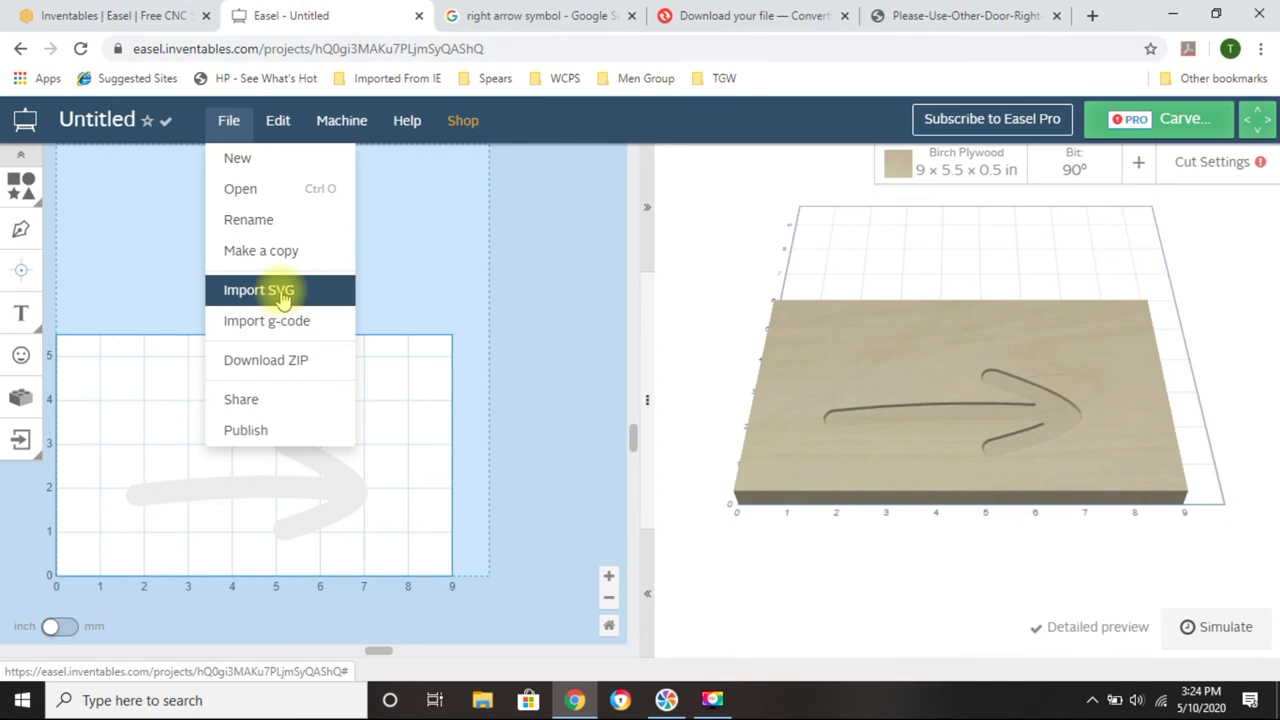
left_click(160, 182)
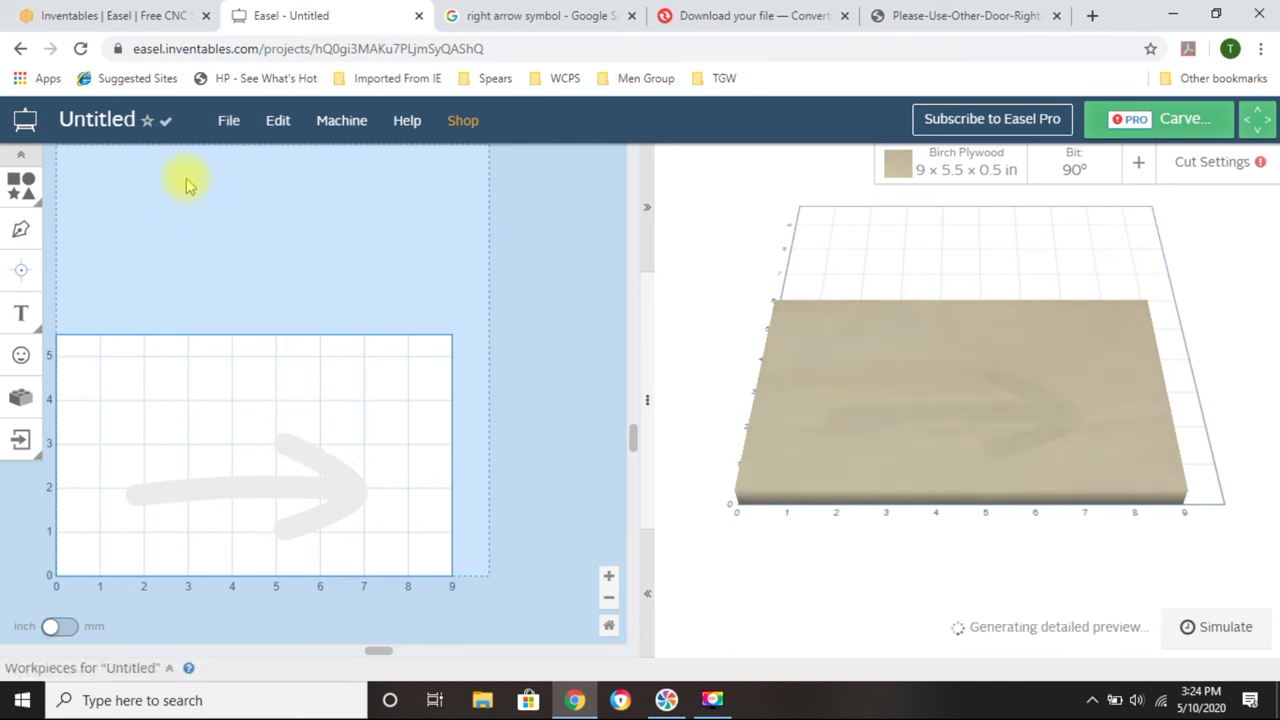